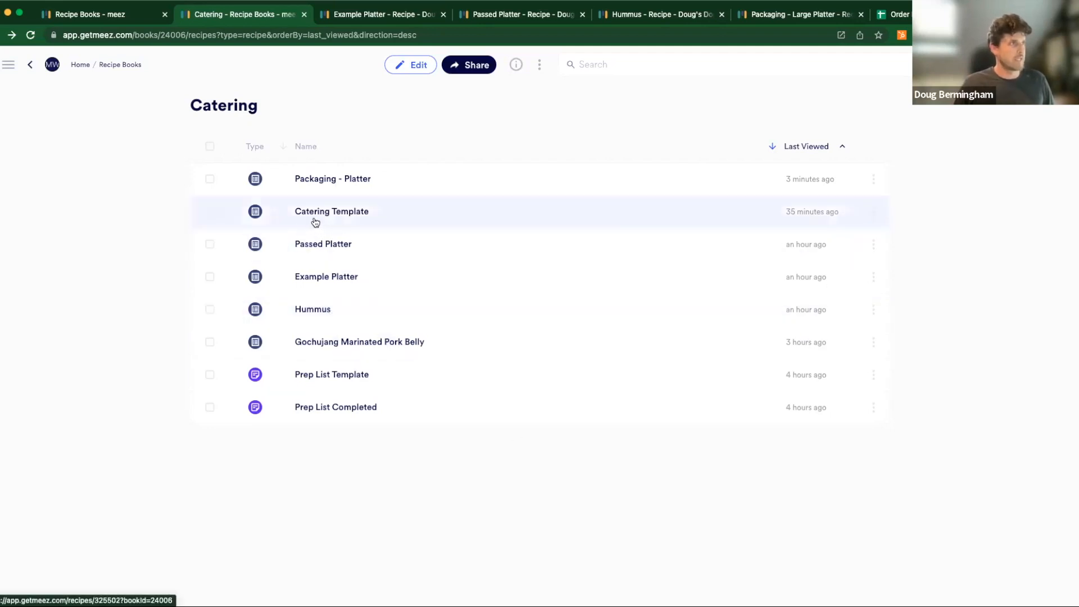
- Open the Catering Template recipe and examine the ingredients and yield of its Hummus sub-recipe
click(315, 223)
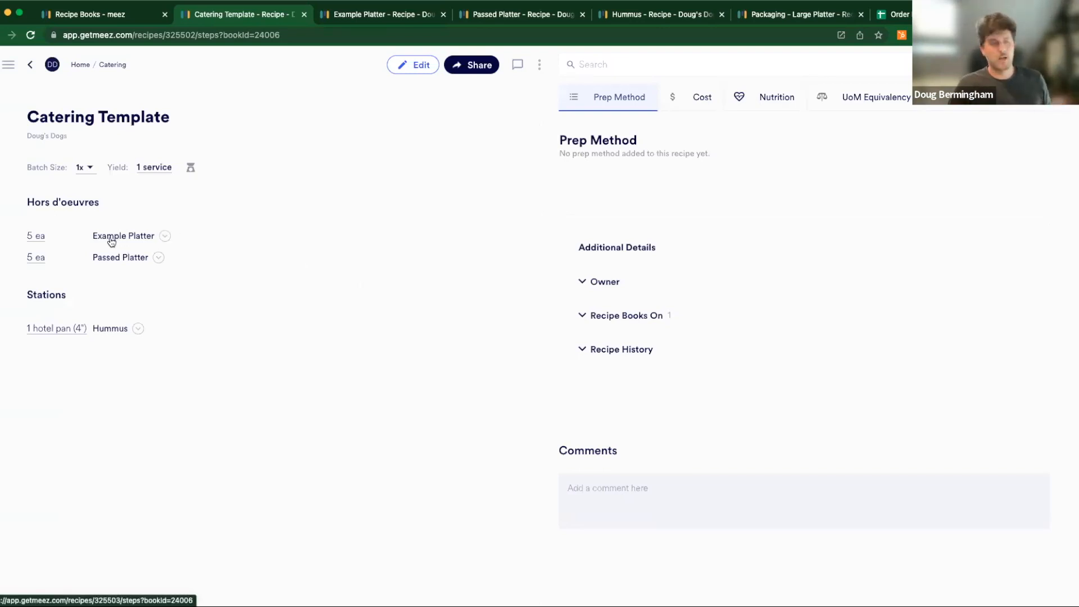
click(138, 330)
scroll(152, 460, down, 1)
scroll(195, 453, down, 2)
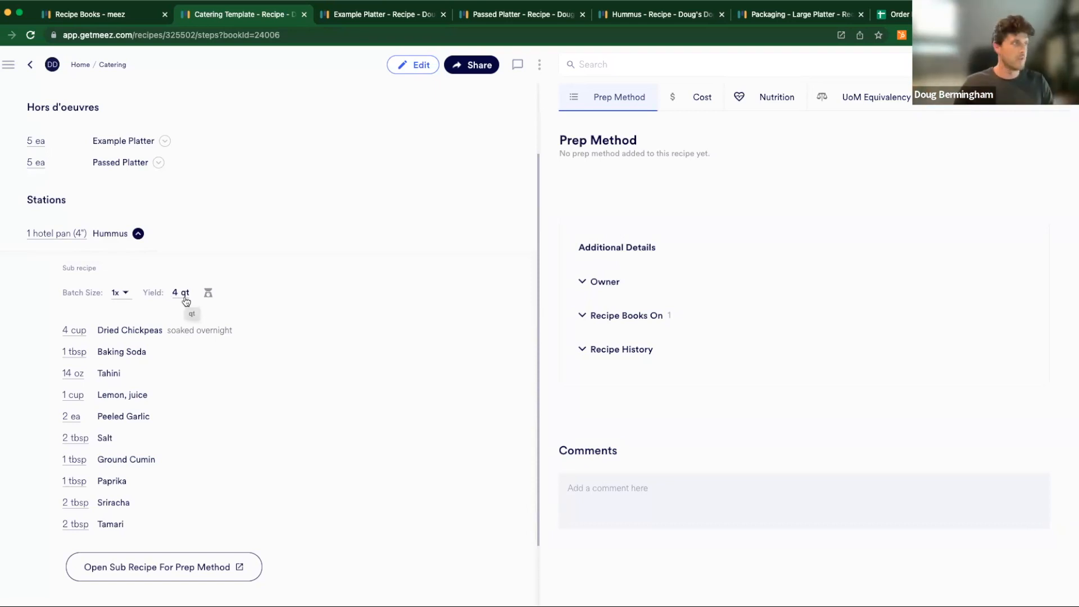
click(138, 234)
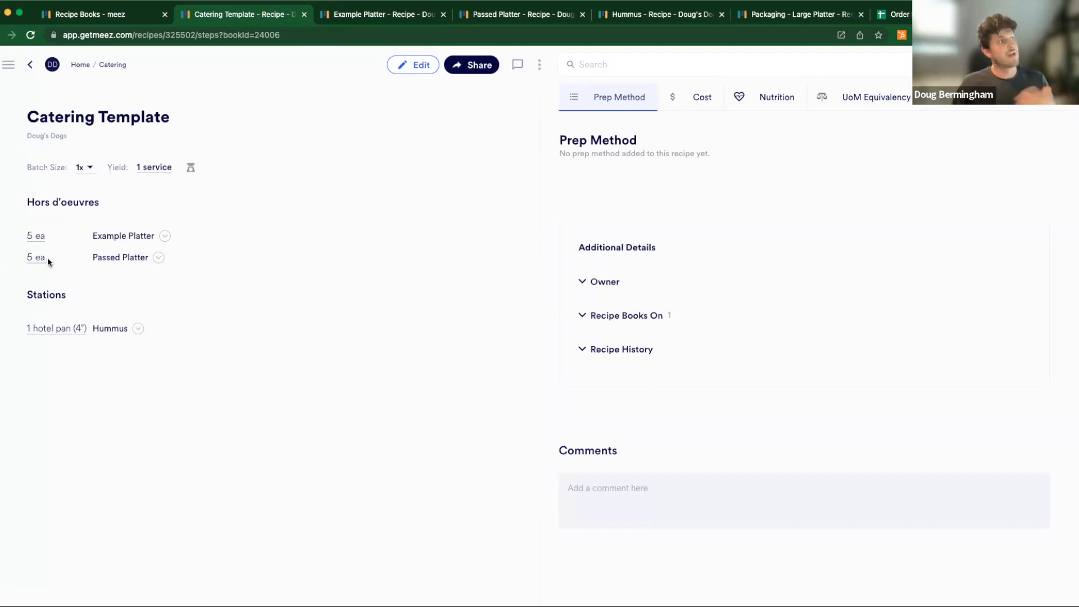
- Examine the Example Platter sub-recipe's ingredients and yield, and check which units are available for its quantity
click(165, 236)
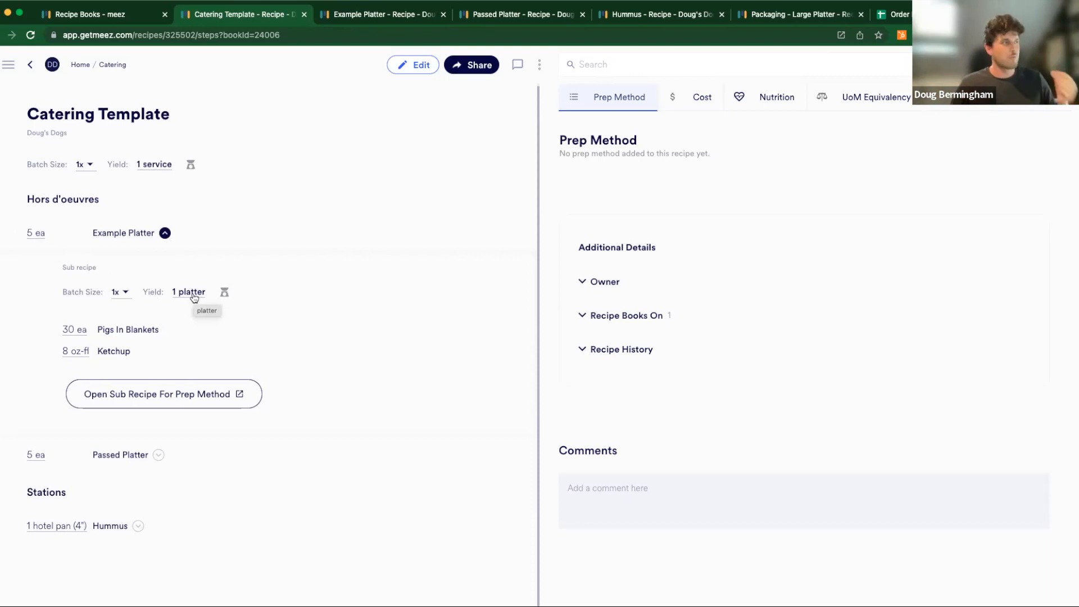
click(45, 232)
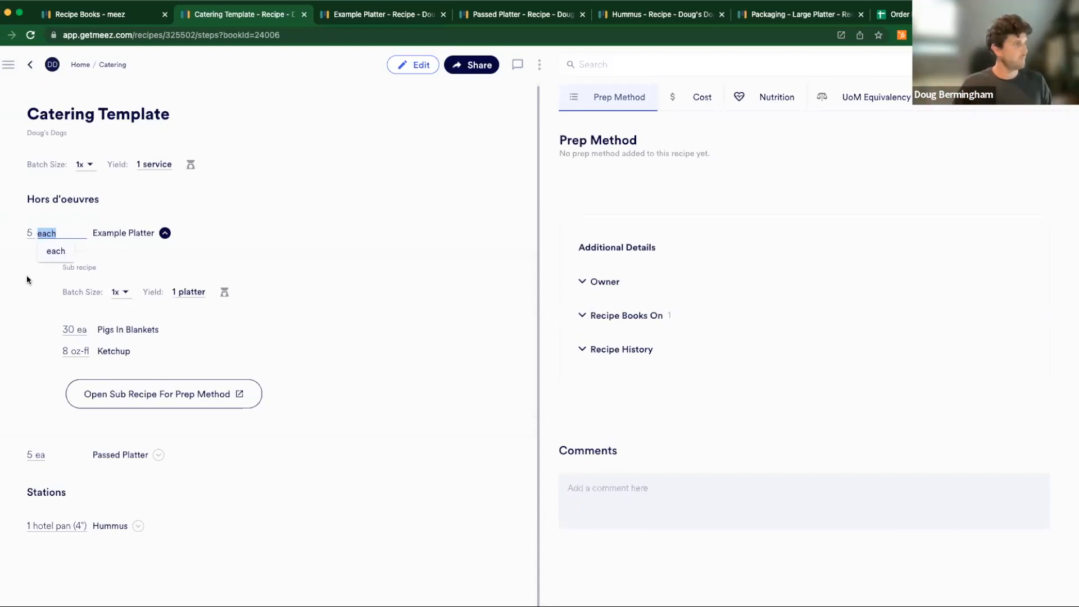
click(26, 304)
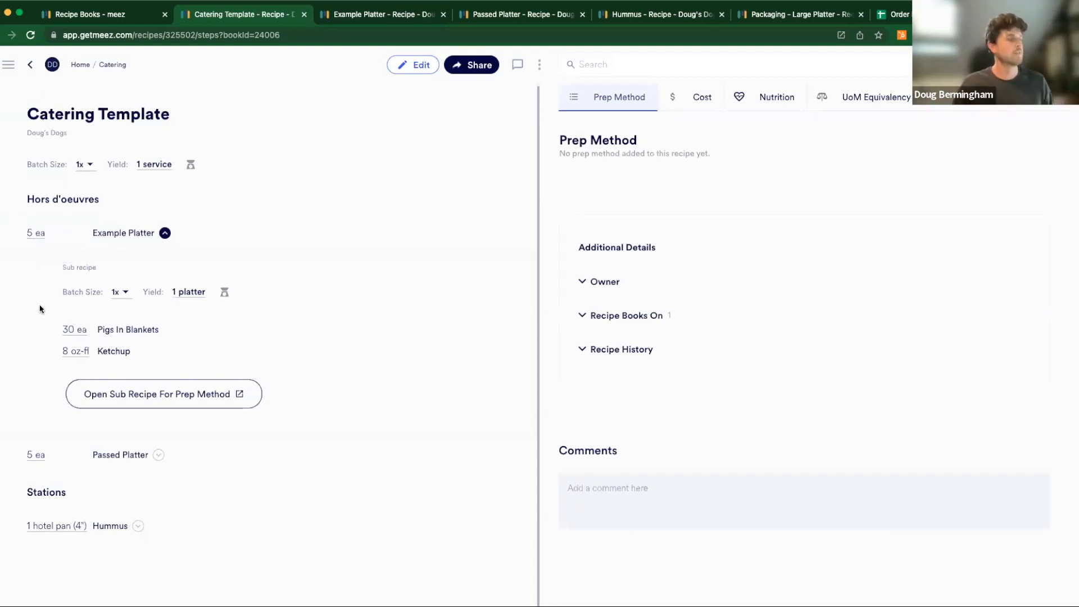
click(165, 236)
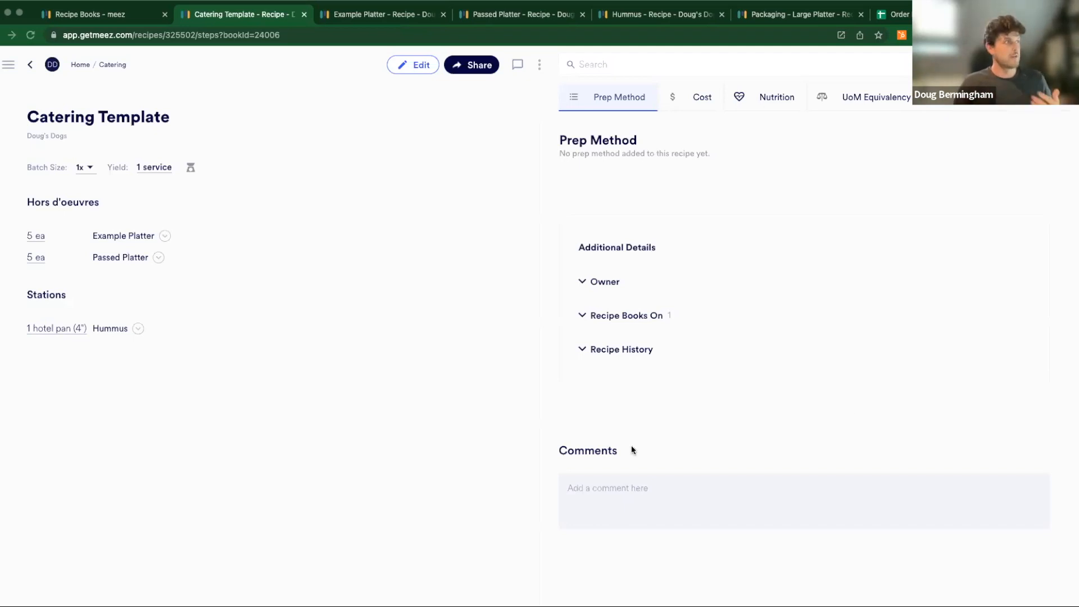
- Review the Catering Template's cost breakdown, total cost, cost per service and food cost calculator
click(686, 105)
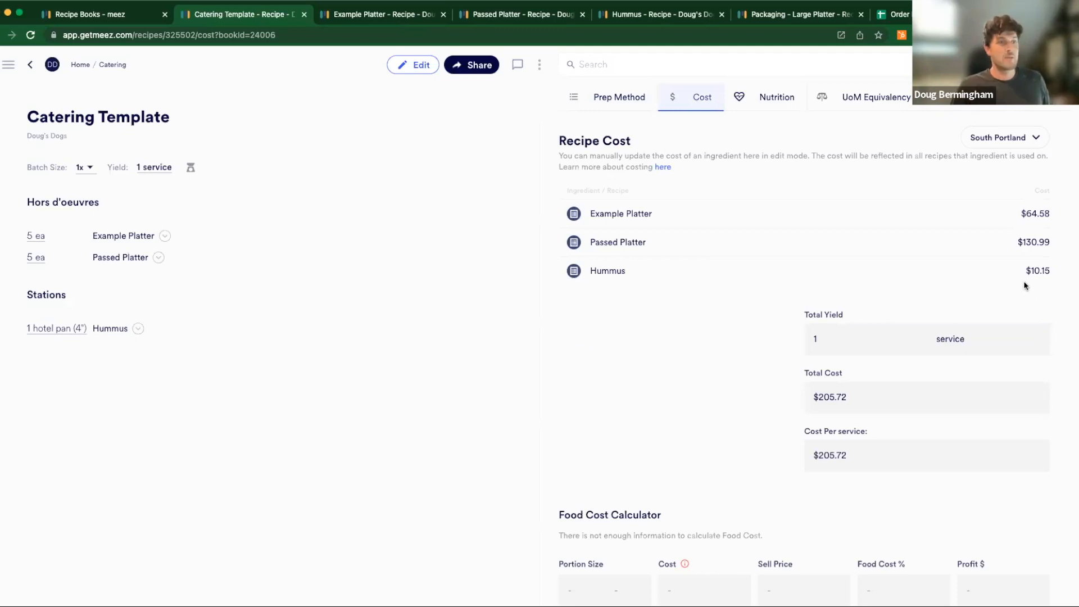
scroll(1019, 284, down, 1)
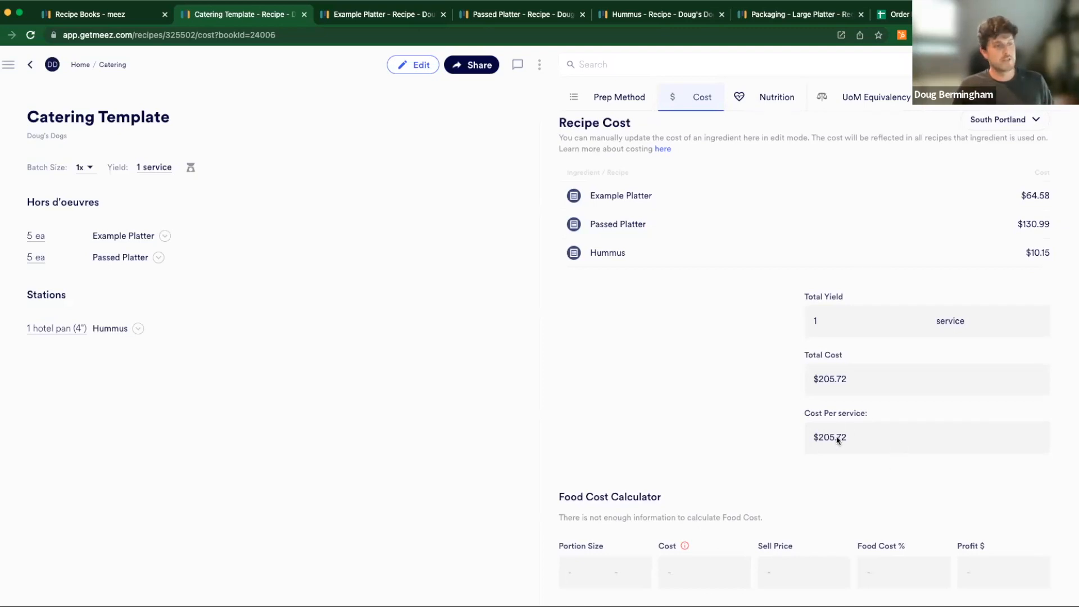
click(781, 430)
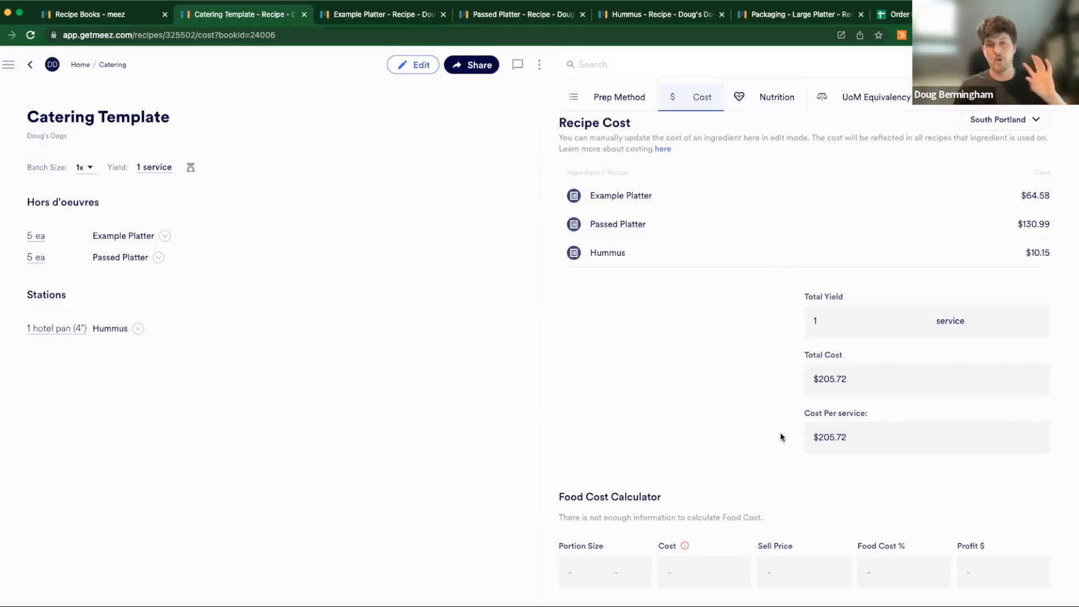
scroll(781, 436, down, 1)
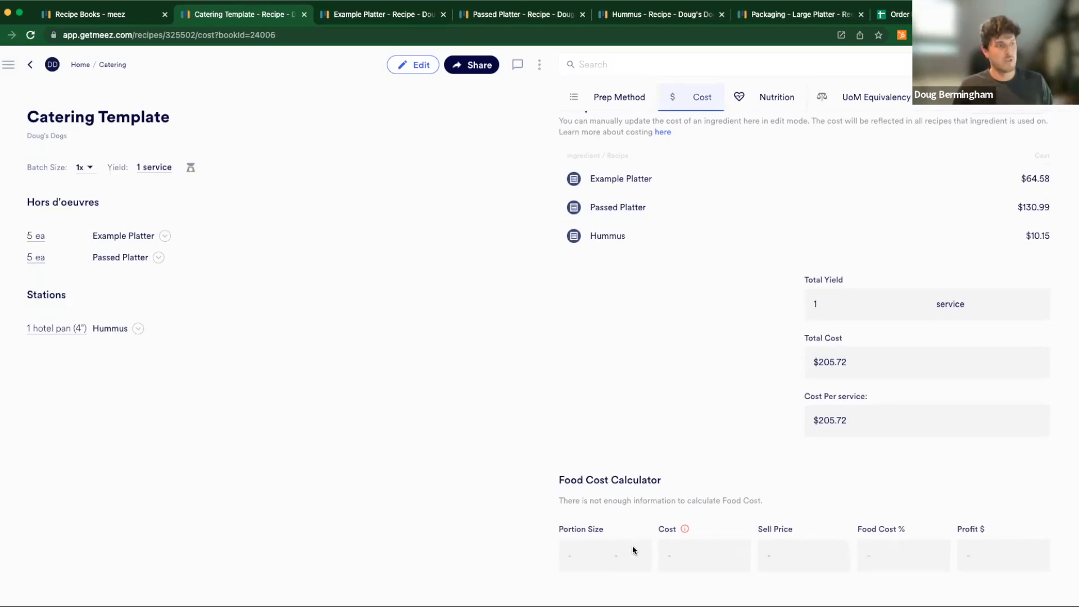
- Start editing the Catering Template and set the food cost calculator's portion size to 1 service
click(413, 66)
scroll(685, 433, down, 3)
click(590, 497)
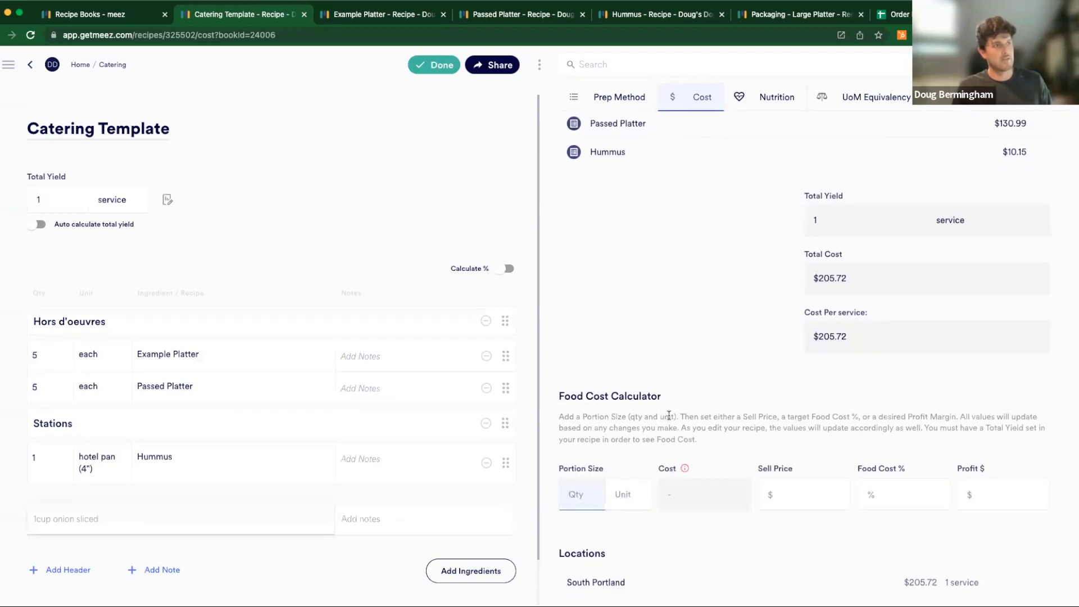
scroll(668, 416, down, 1)
triple_click(576, 451)
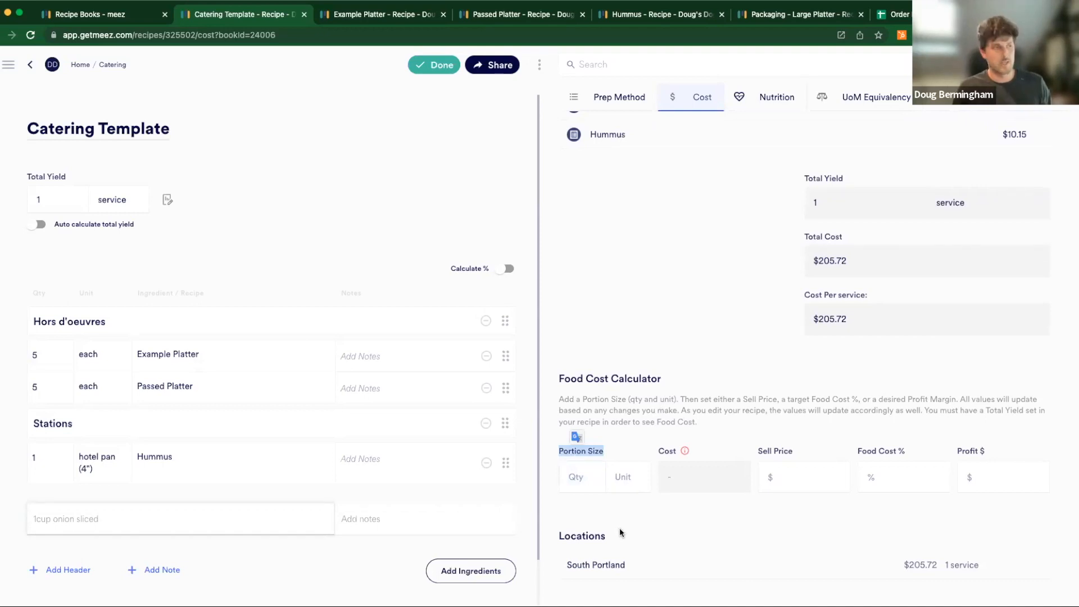
click(587, 477)
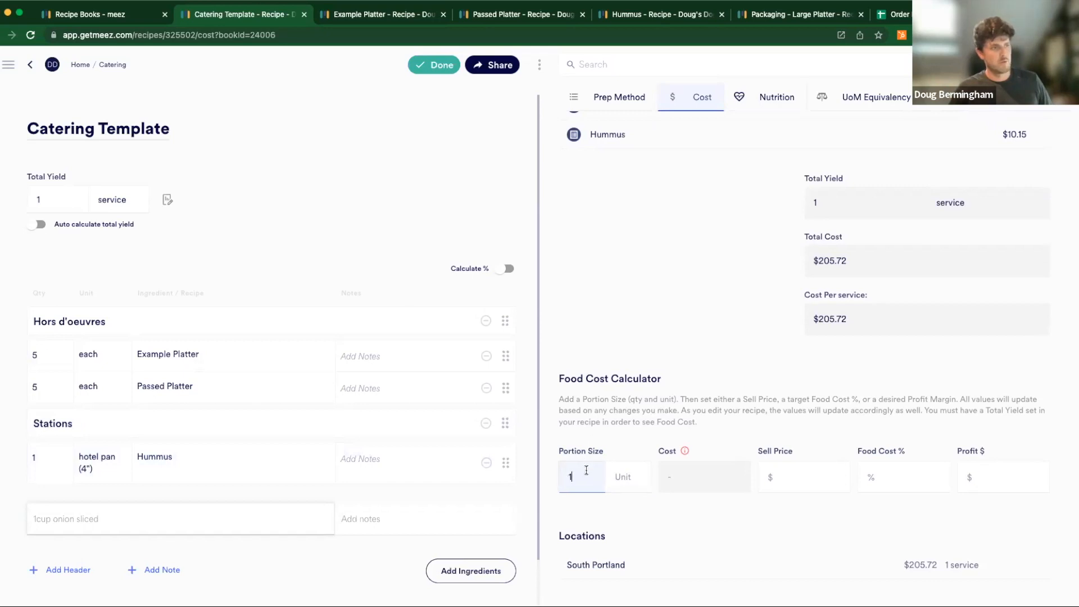
click(618, 478)
text(ser)
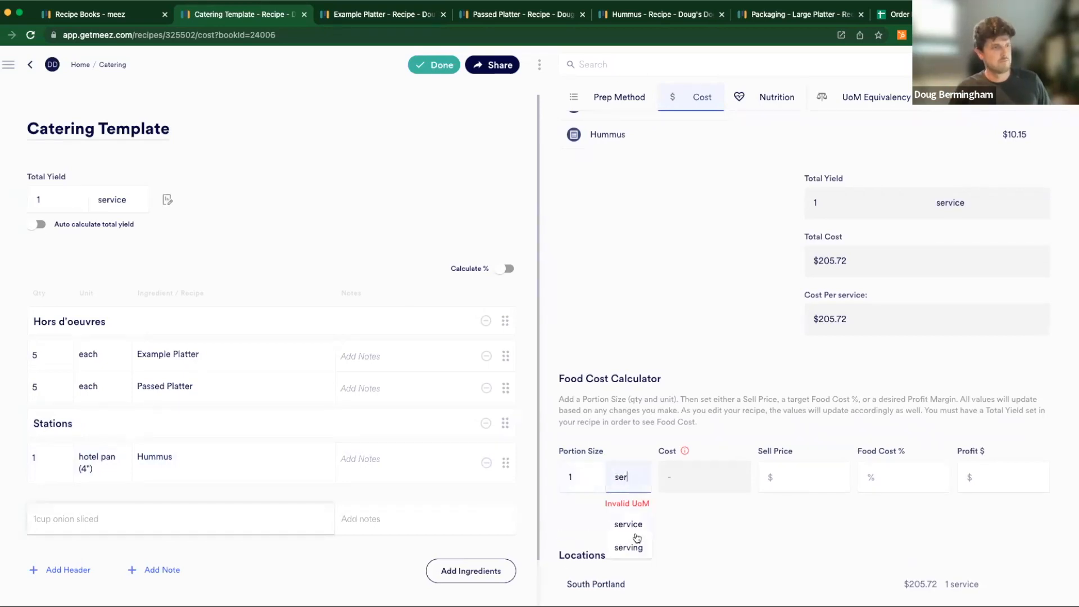
click(632, 525)
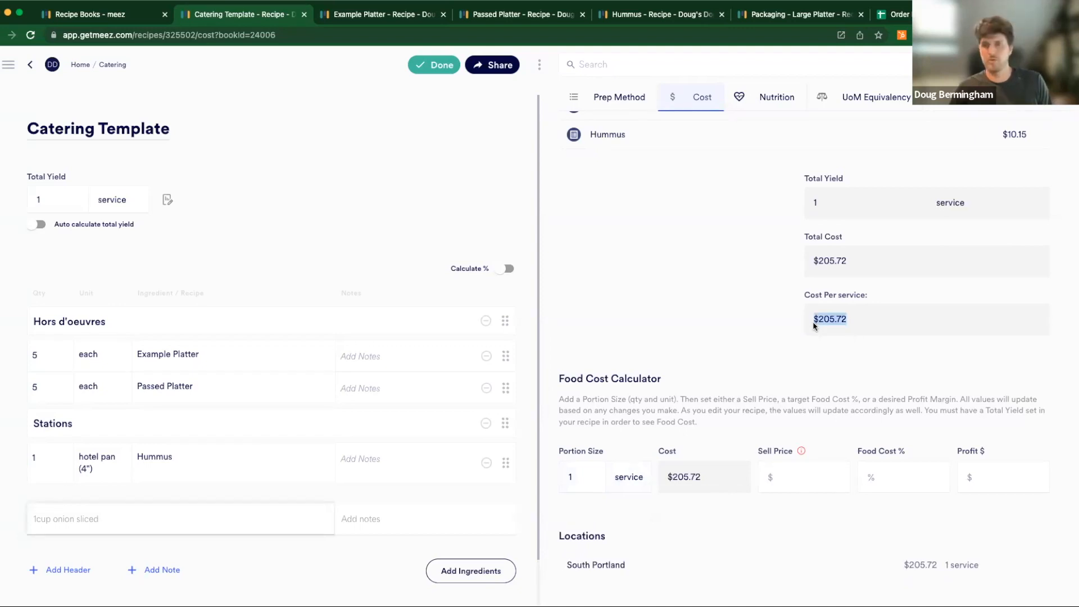
- Set the food cost percentage in the Food Cost Calculator to 20%
click(706, 481)
click(784, 477)
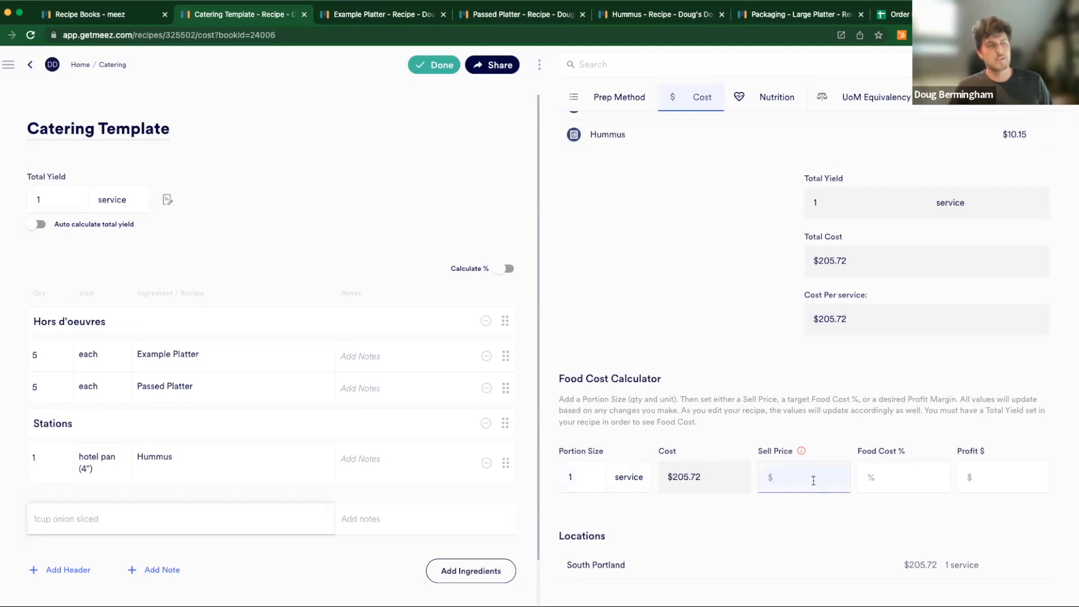
click(888, 469)
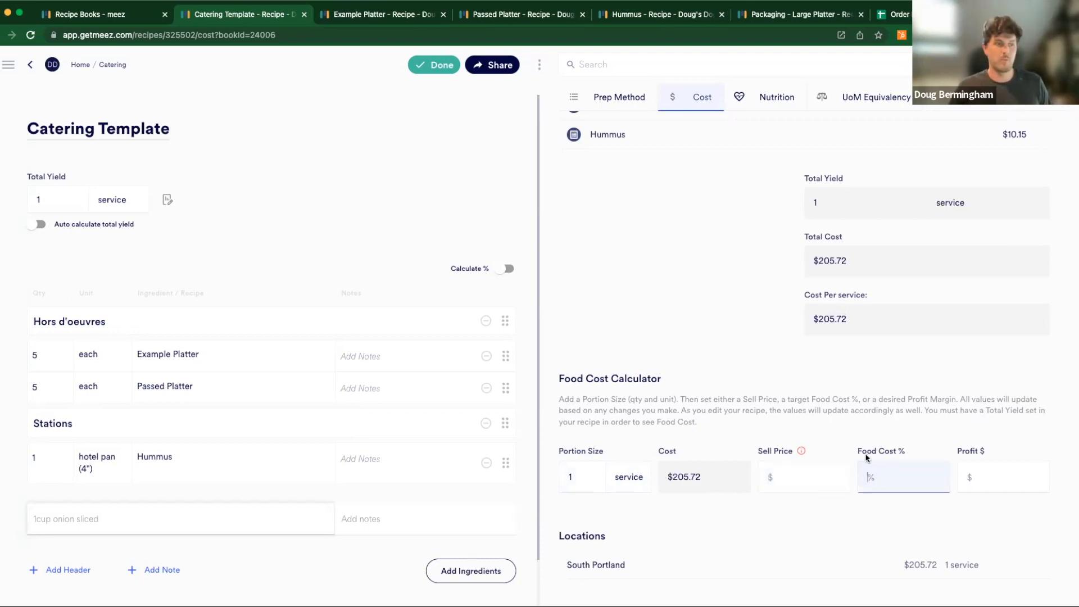
text(20)
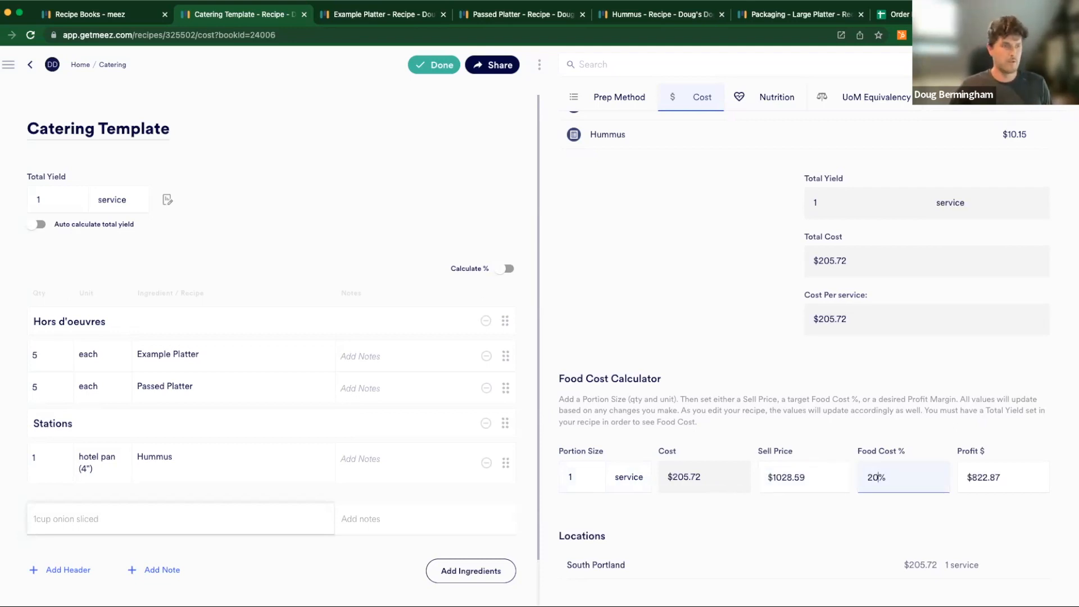
click(893, 505)
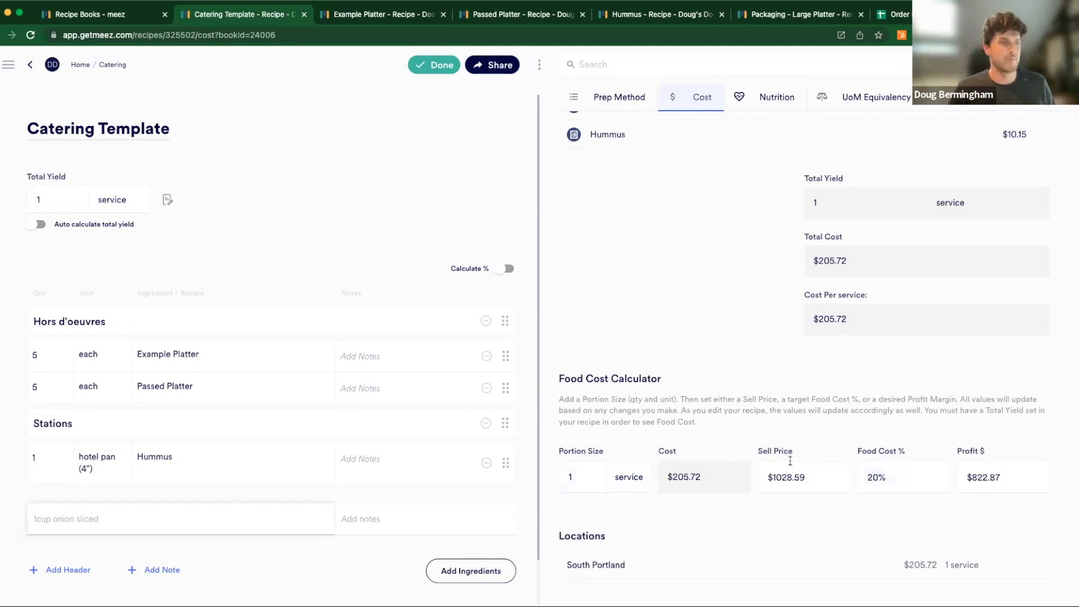
- Change the food cost percentage in the Food Cost Calculator to 50%
double_click(897, 479)
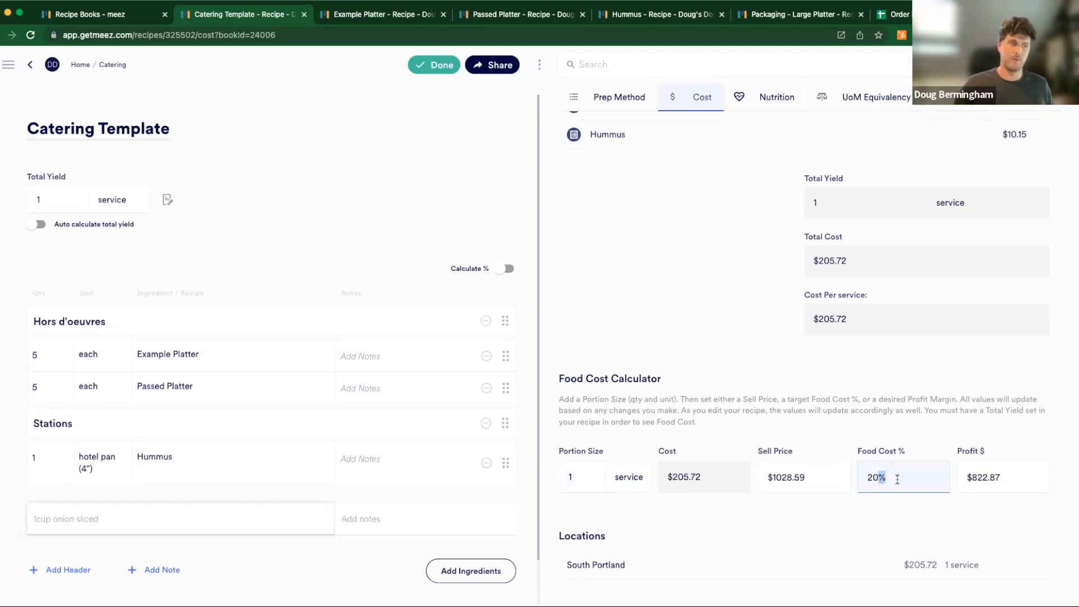
key(BackSpace)
key(BackSpace)
key(BackSpace)
text(50)
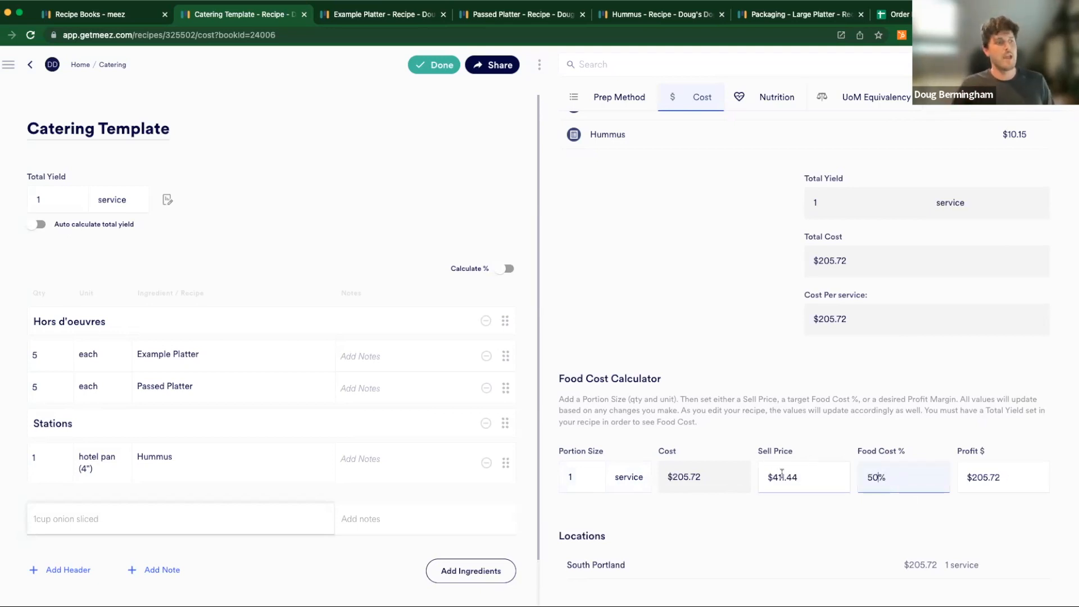
- Set the desired profit in the Food Cost Calculator to $200
click(998, 487)
triple_click(998, 487)
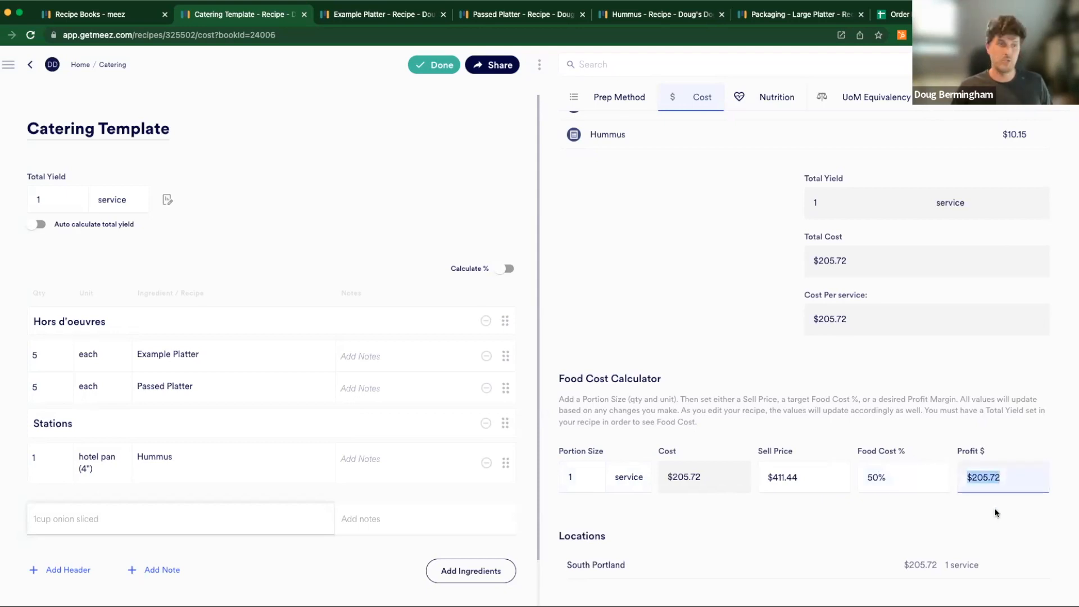
text(200)
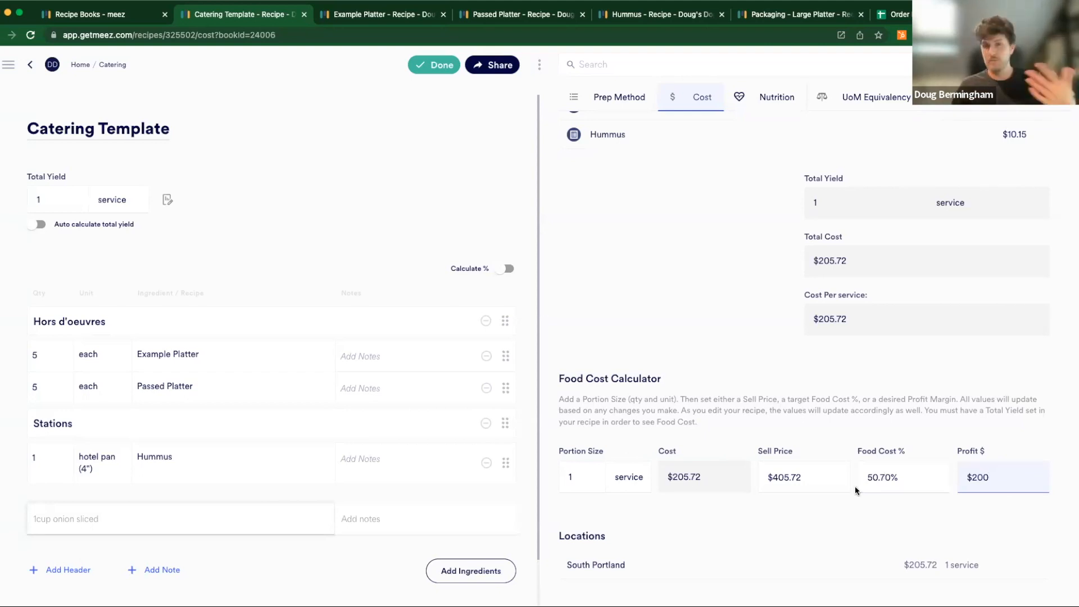
- Change the Passed Platter quantity under Hors d'oeuvres to 2 each
scroll(809, 409, up, 2)
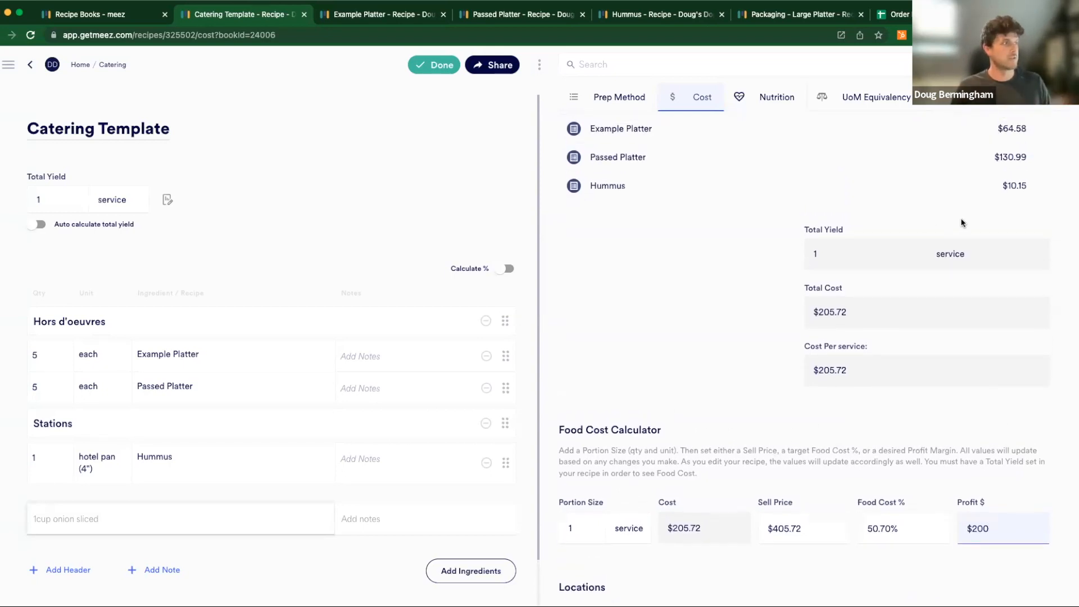
click(57, 391)
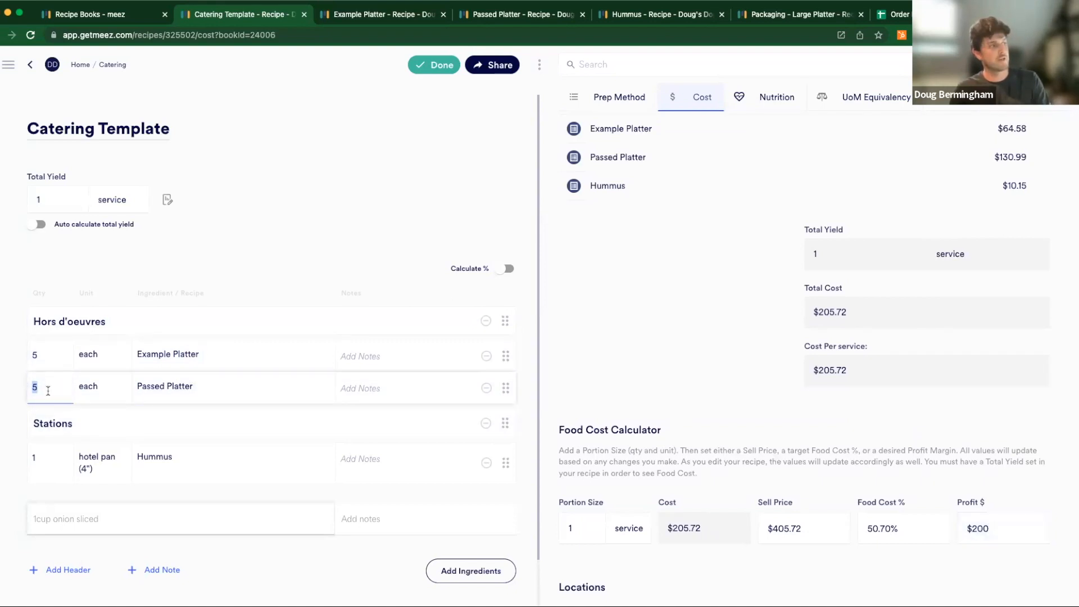
text(2)
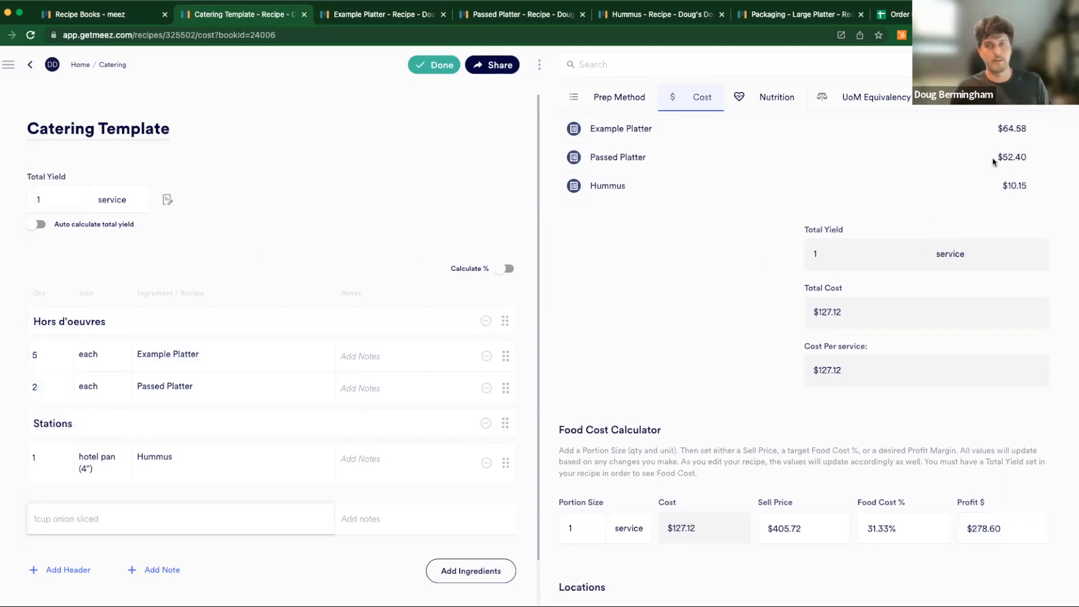
- Check the recalculated cost figures in the Food Cost Calculator and finish editing the recipe
scroll(975, 270, down, 1)
double_click(694, 513)
click(694, 512)
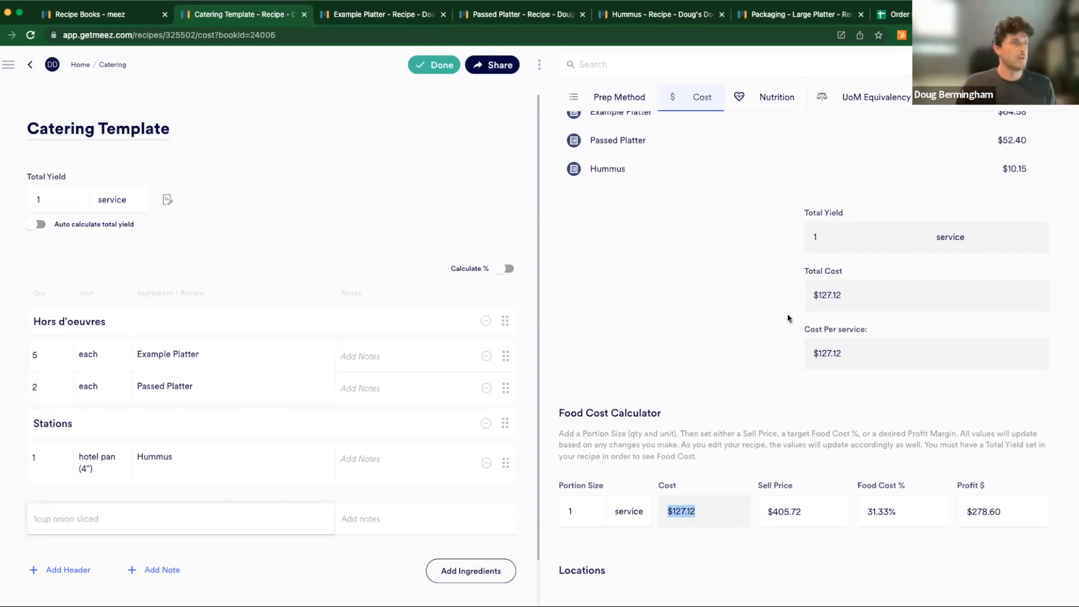
scroll(747, 289, up, 3)
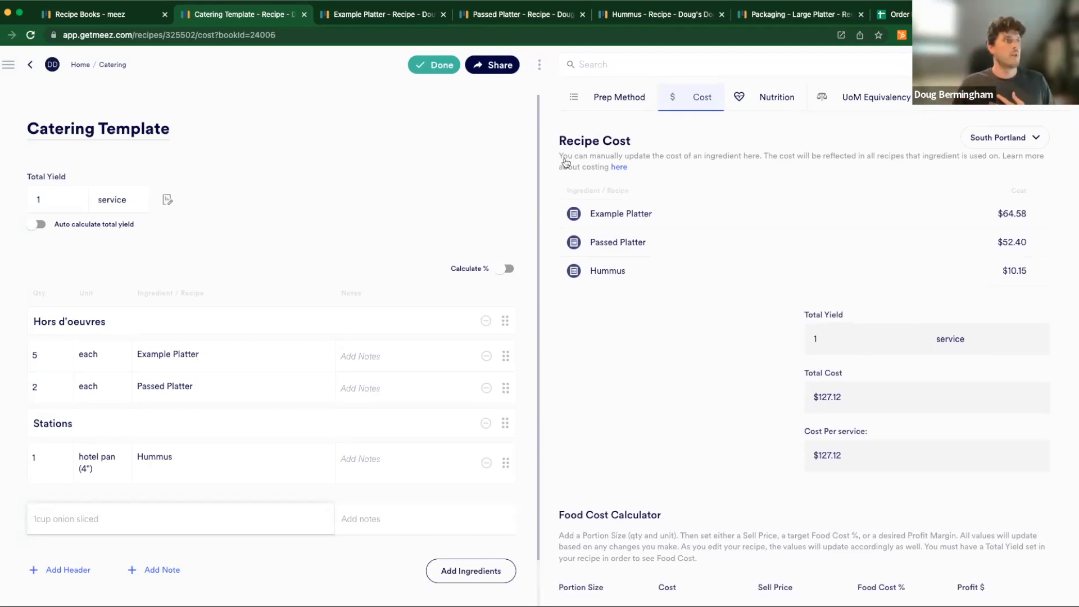
click(431, 66)
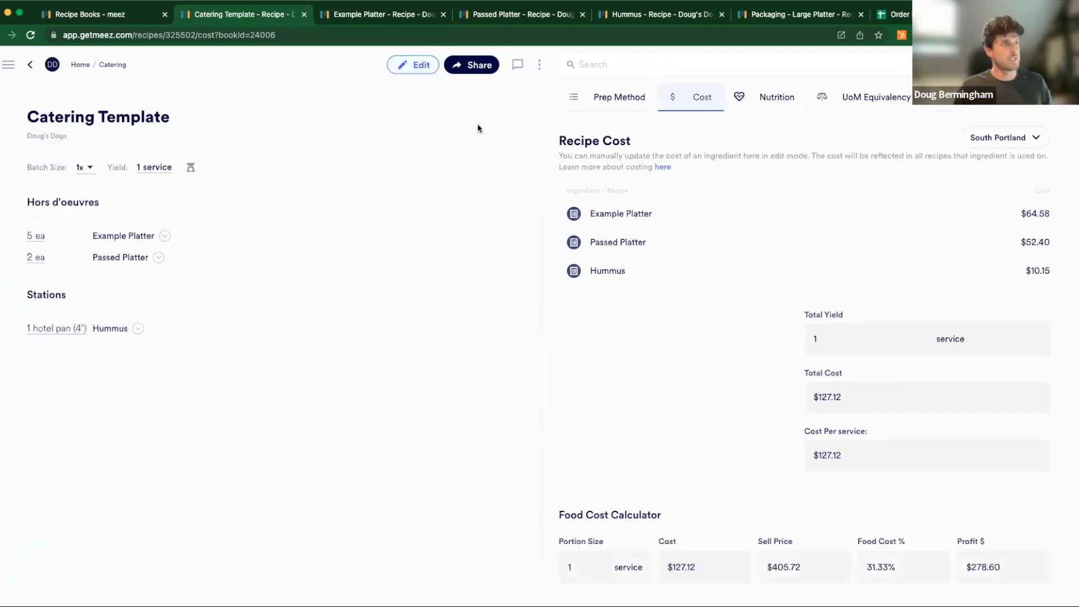
click(539, 67)
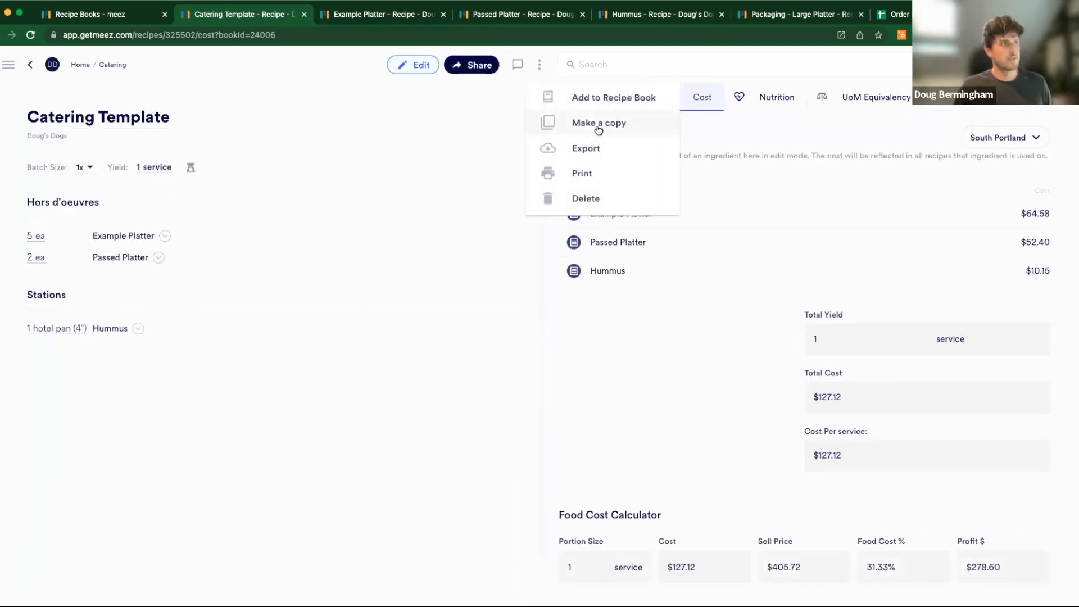
click(586, 150)
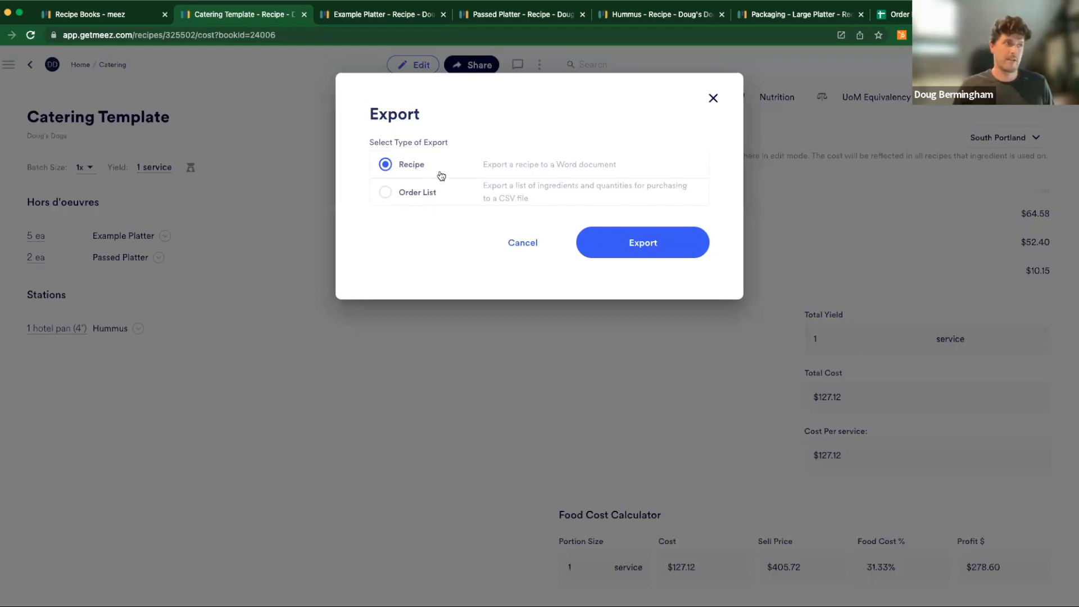
click(458, 204)
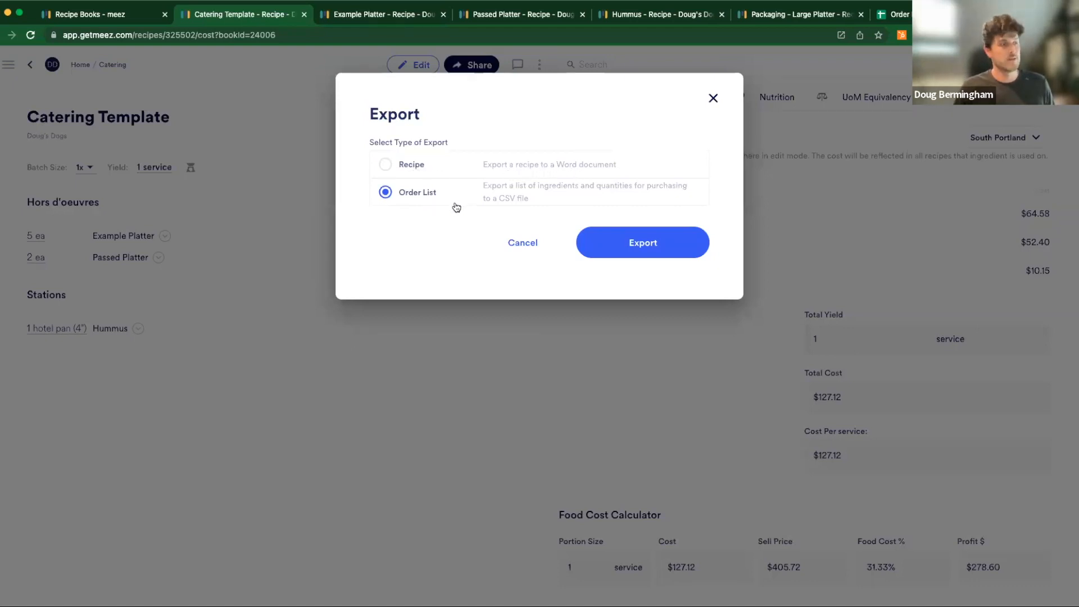
click(521, 244)
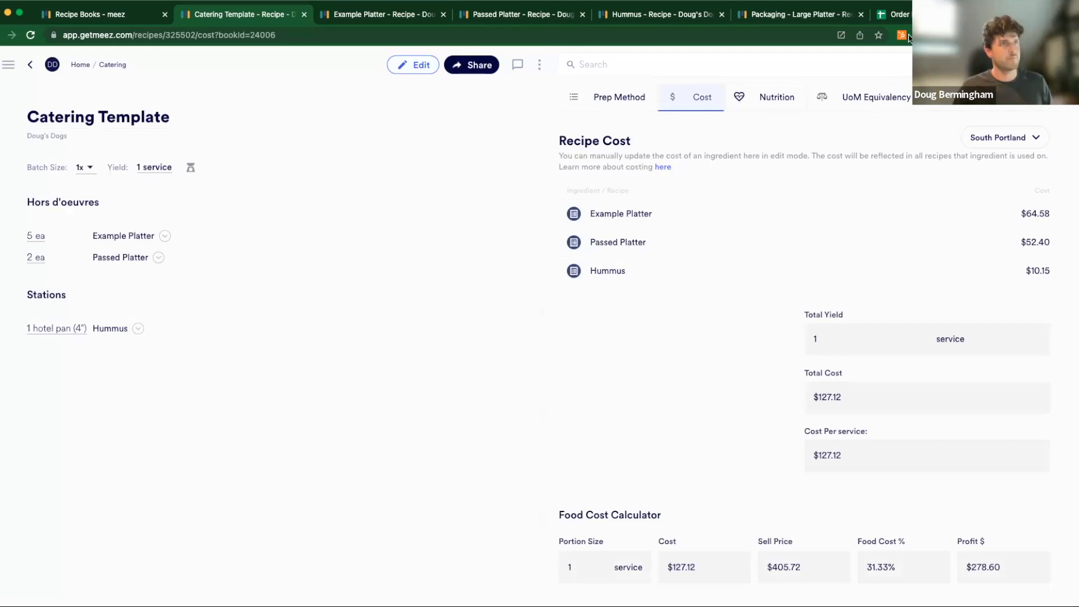
- Switch to the Order List Example for Webinar spreadsheet in Google Sheets and examine its purchase item, purchase quantity, quantity and vendor headers
click(905, 15)
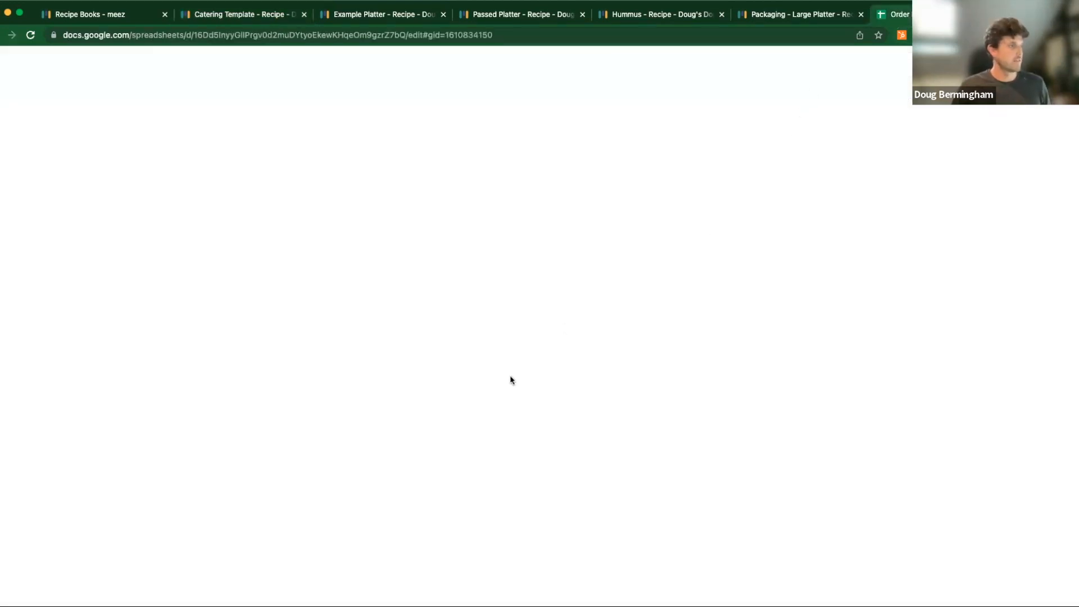
click(391, 462)
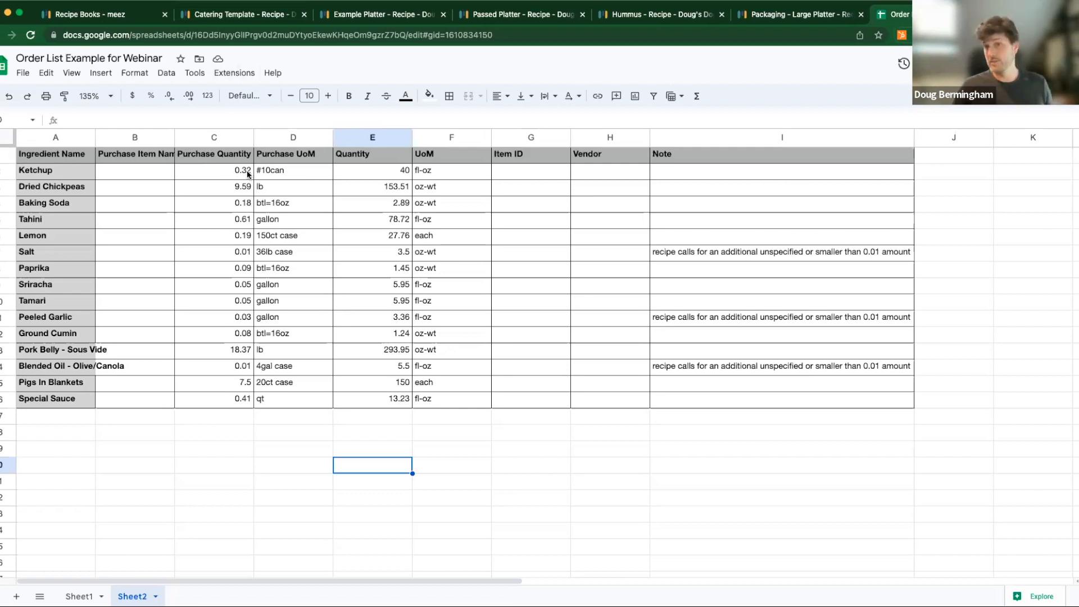
click(160, 157)
click(188, 156)
click(168, 155)
click(213, 156)
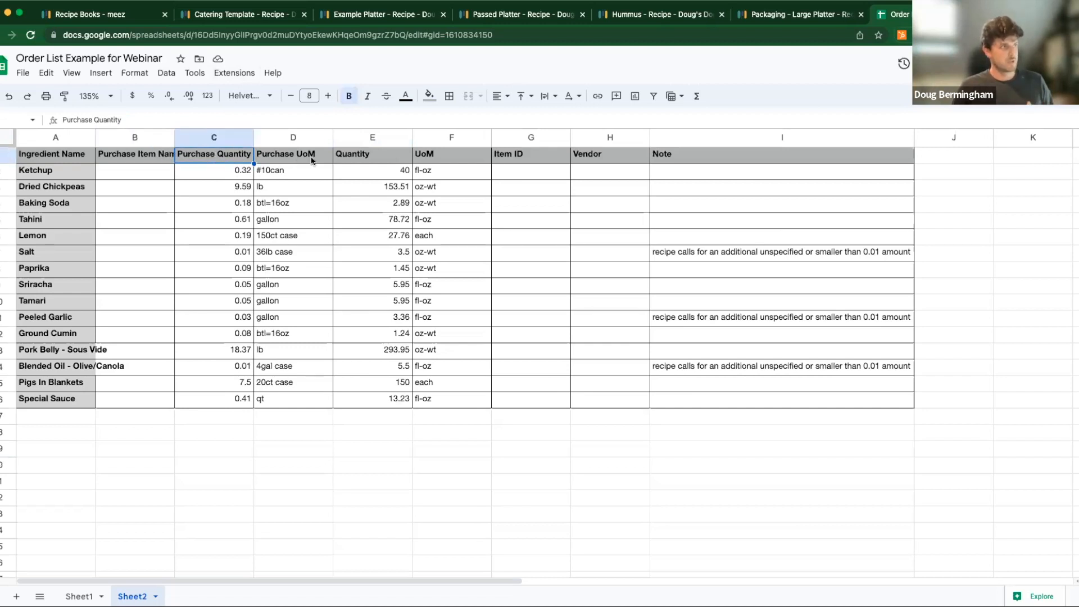
click(410, 155)
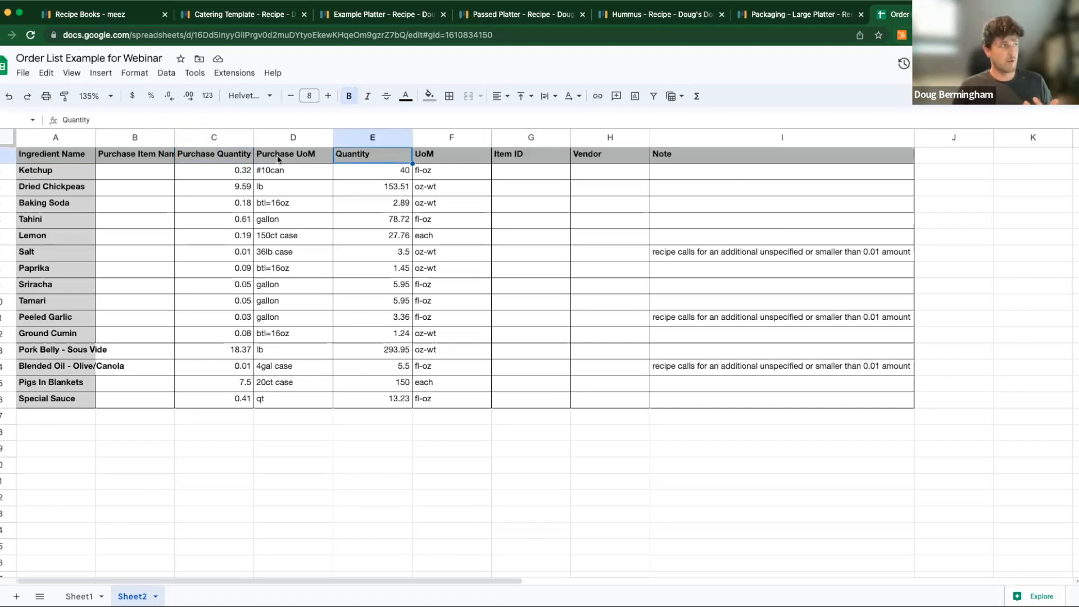
click(586, 156)
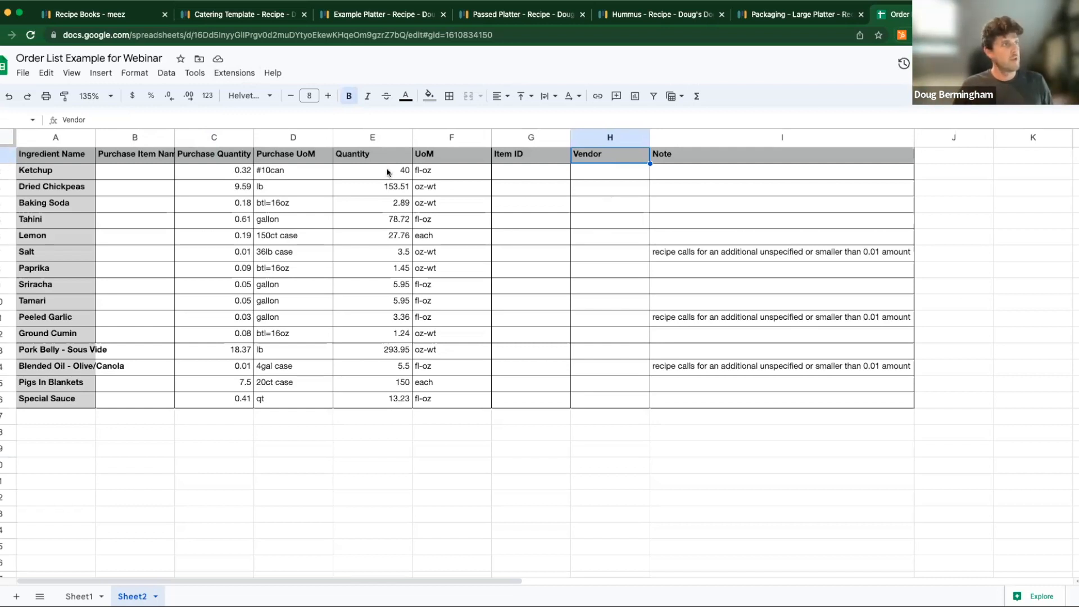
- Examine the Quantity and UoM columns, and compare the recipe quantity, purchase unit and purchase quantity for Pigs In Blankets
drag(375, 159, 435, 159)
drag(455, 370, 464, 420)
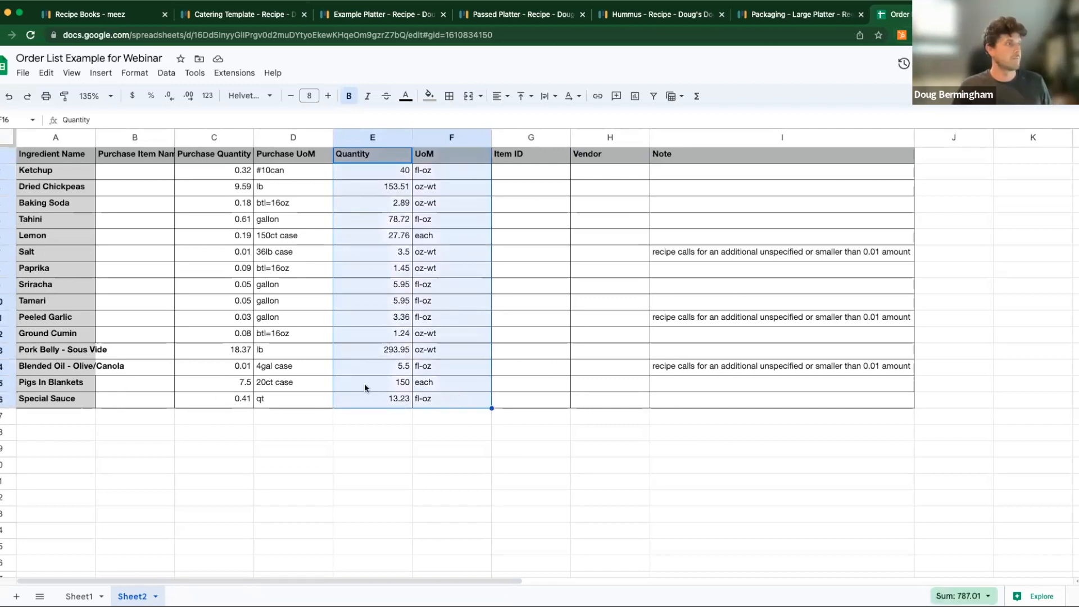
click(399, 382)
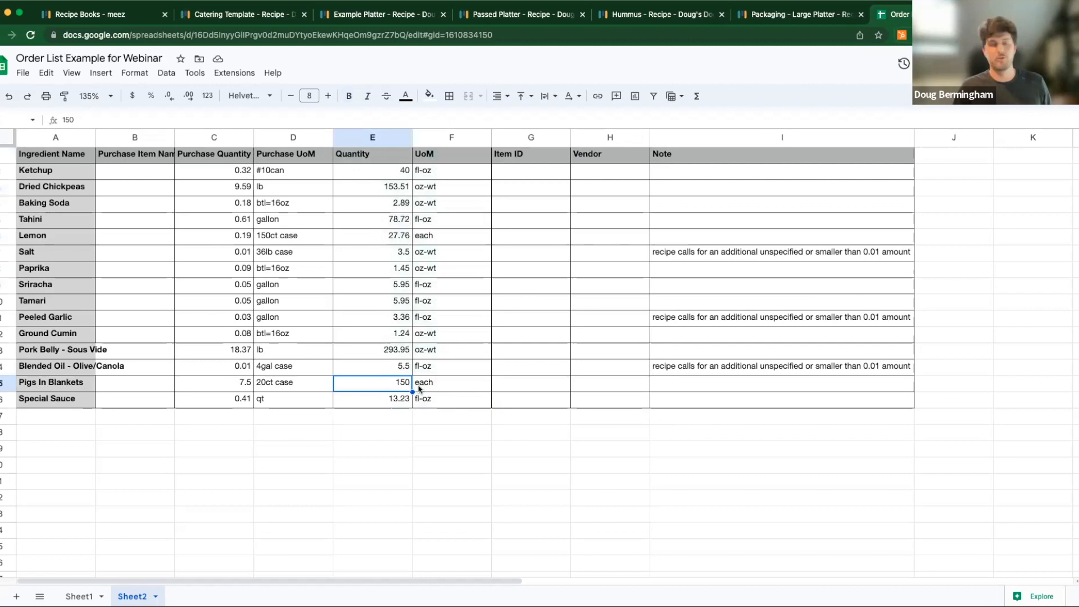
click(273, 388)
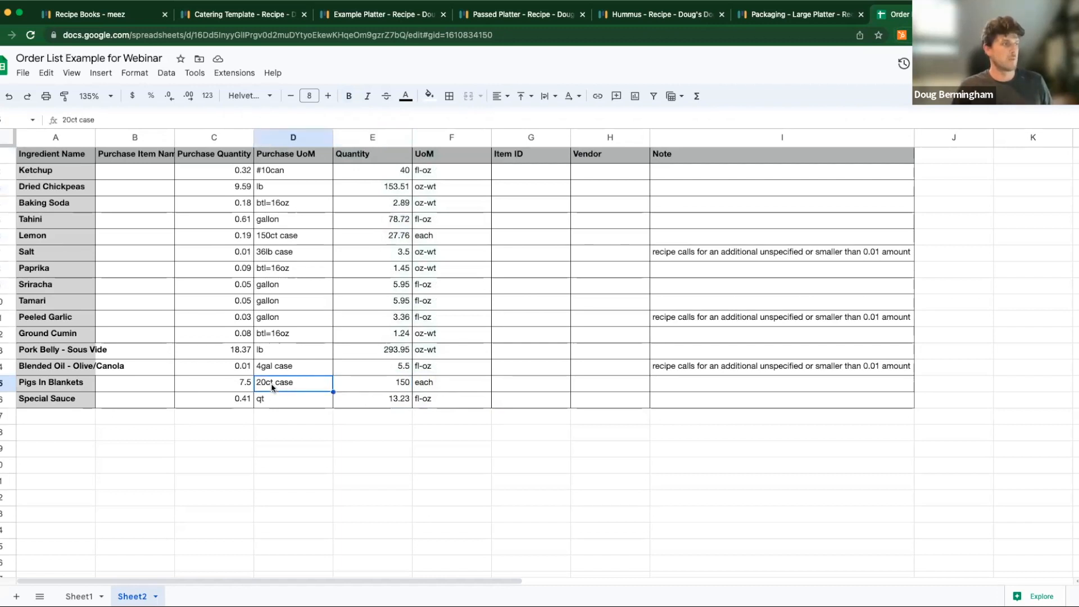
click(233, 384)
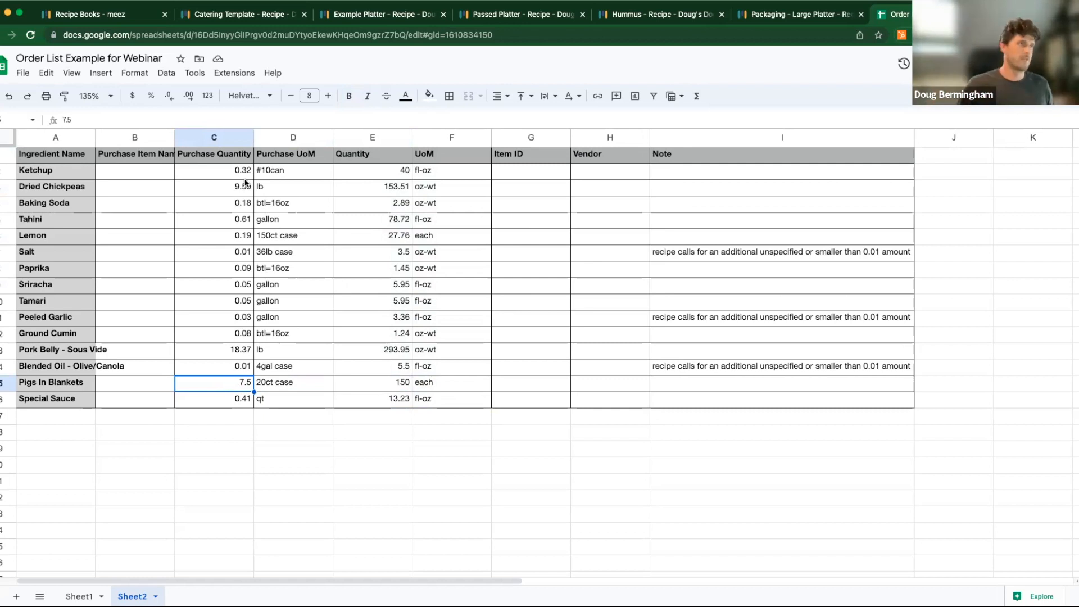
- Inspect the Vendor column and the Purchase Quantity values from Ketchup to Ground Cumin in the order list
drag(597, 172, 594, 395)
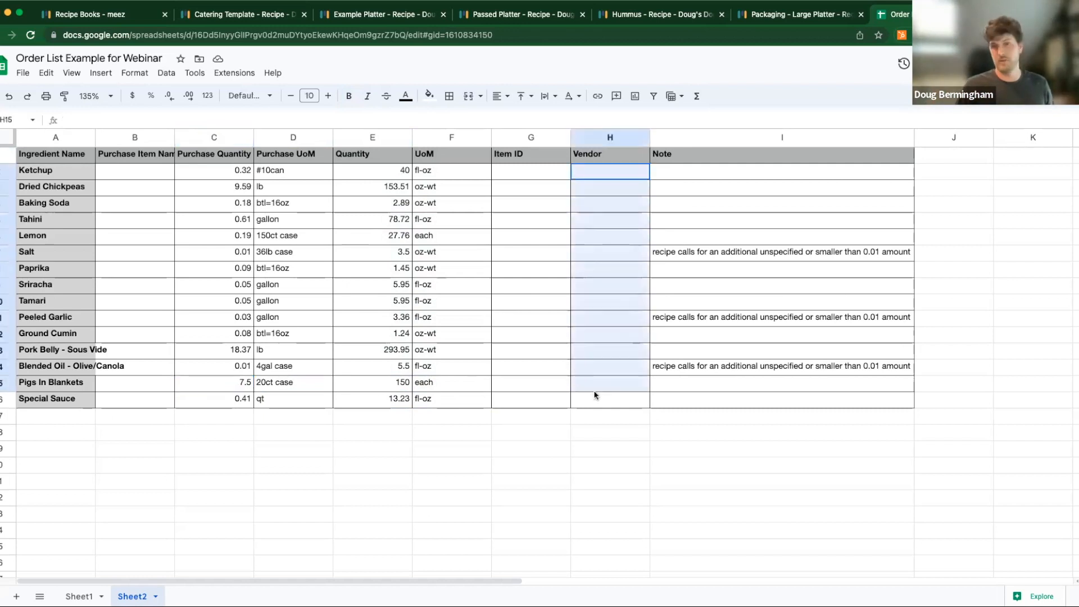
click(598, 432)
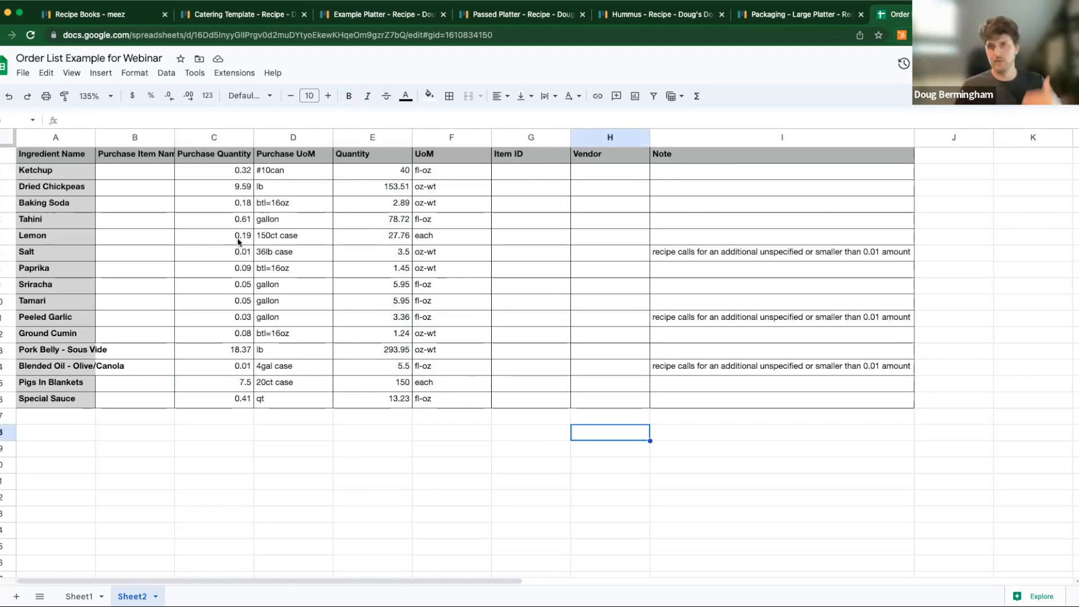
drag(241, 171, 235, 333)
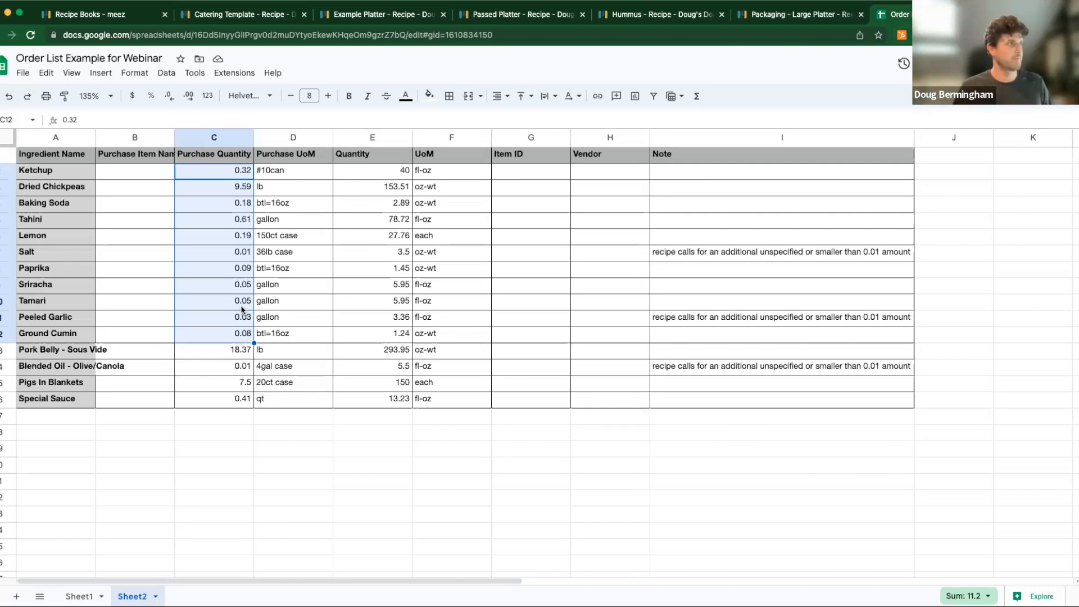
click(241, 303)
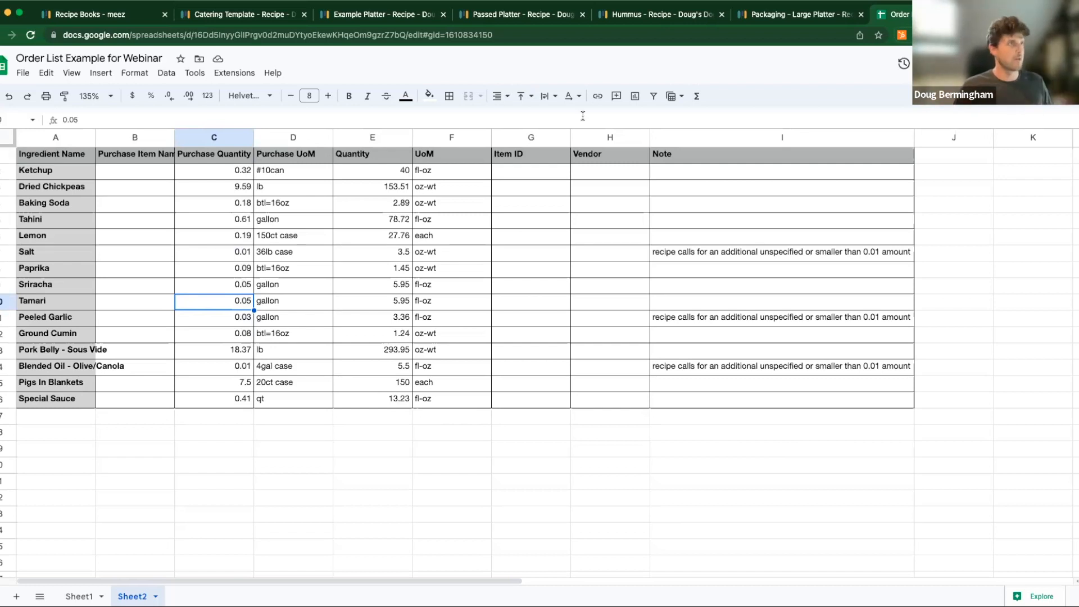
- Return to meez, open the Prep List Template from the Catering recipe book and review its prep map and packing list
click(269, 20)
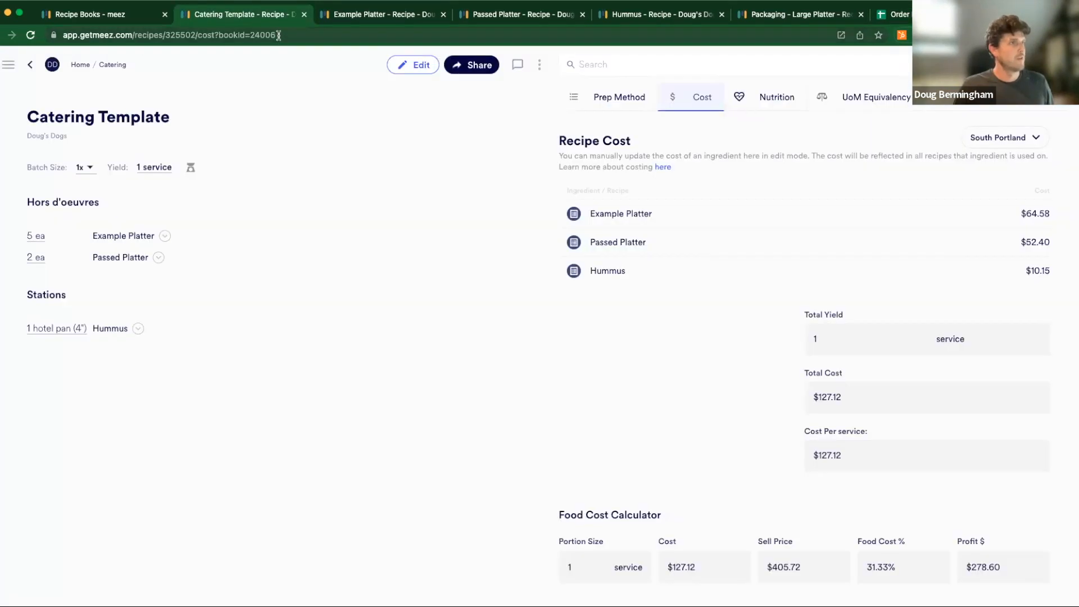
click(100, 11)
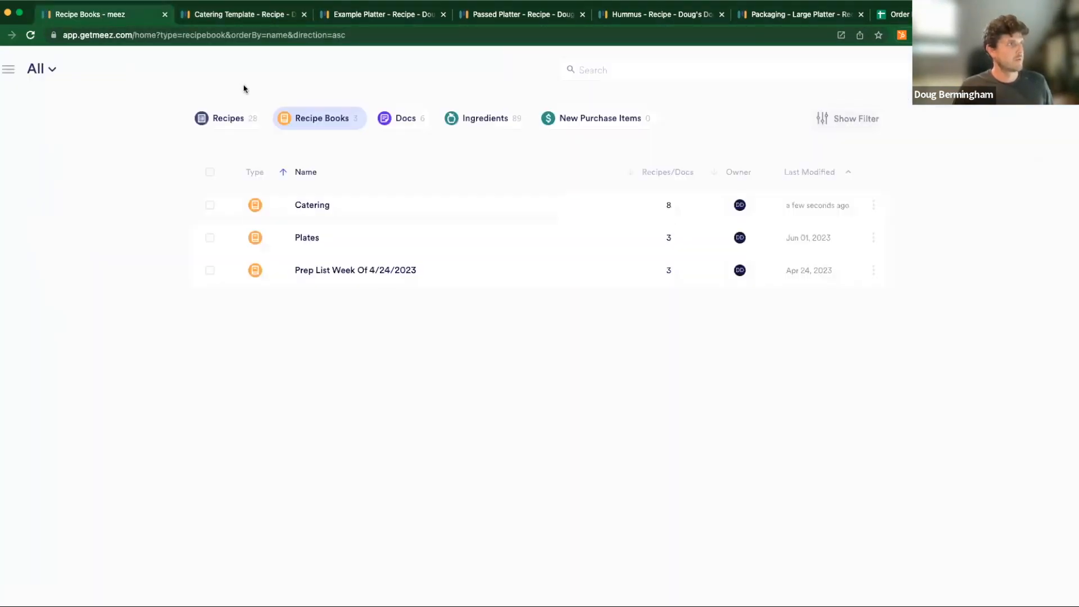
click(377, 215)
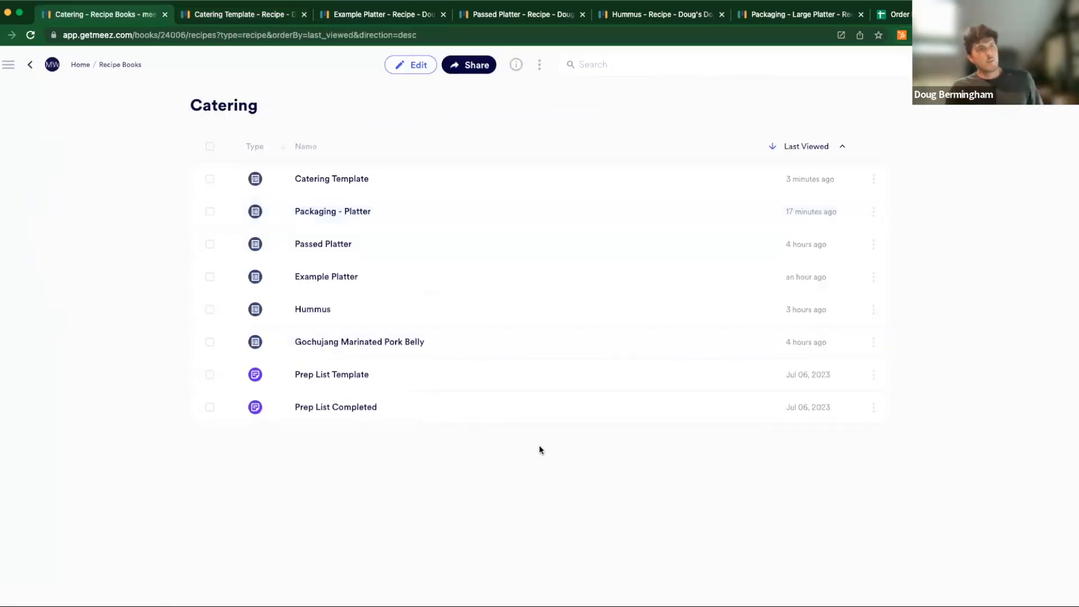
click(350, 381)
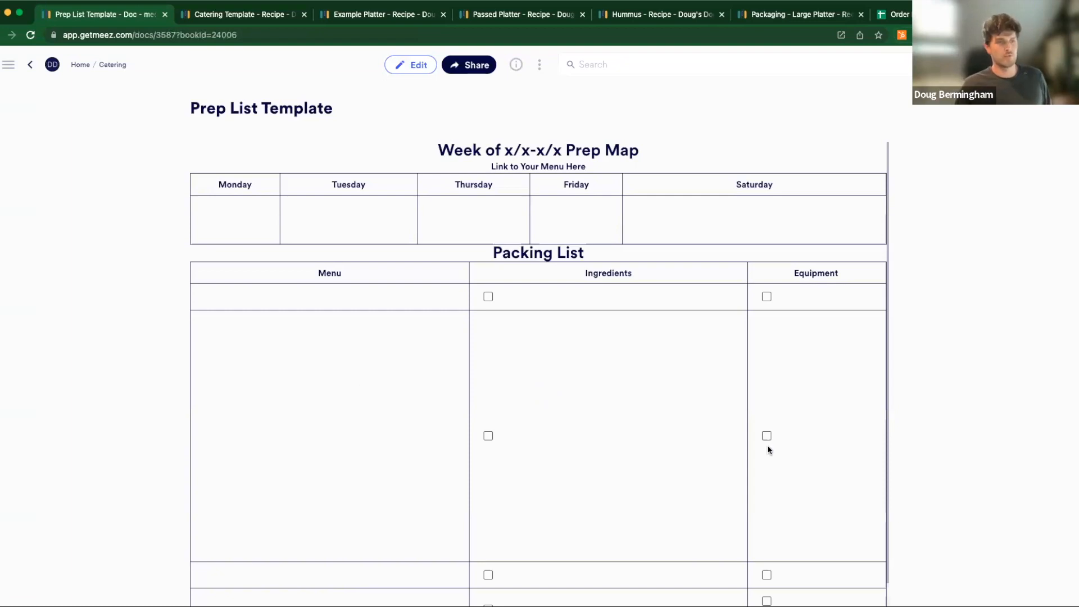
scroll(776, 451, down, 1)
scroll(775, 450, up, 1)
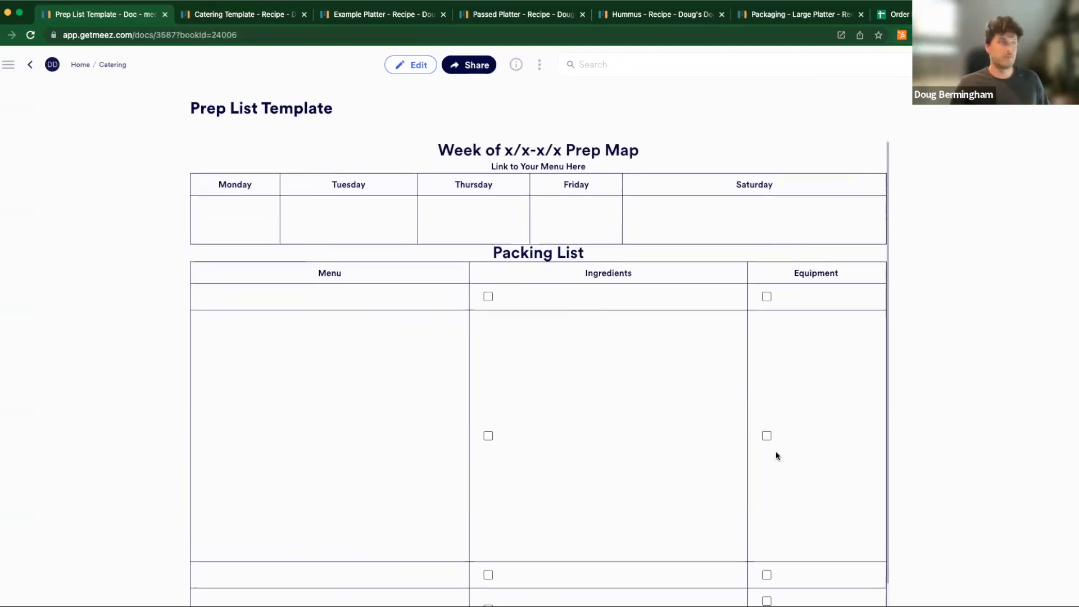
- Open the meez home page in a separate browser tab and open the Prep List Completed document from its docs
right_click(78, 64)
click(90, 73)
click(209, 16)
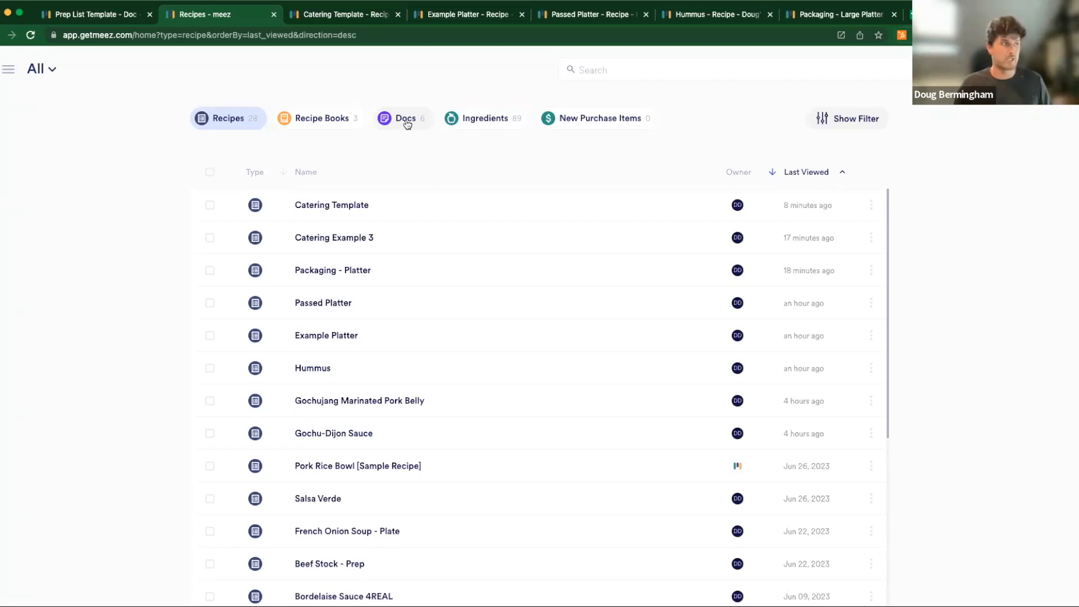
click(406, 122)
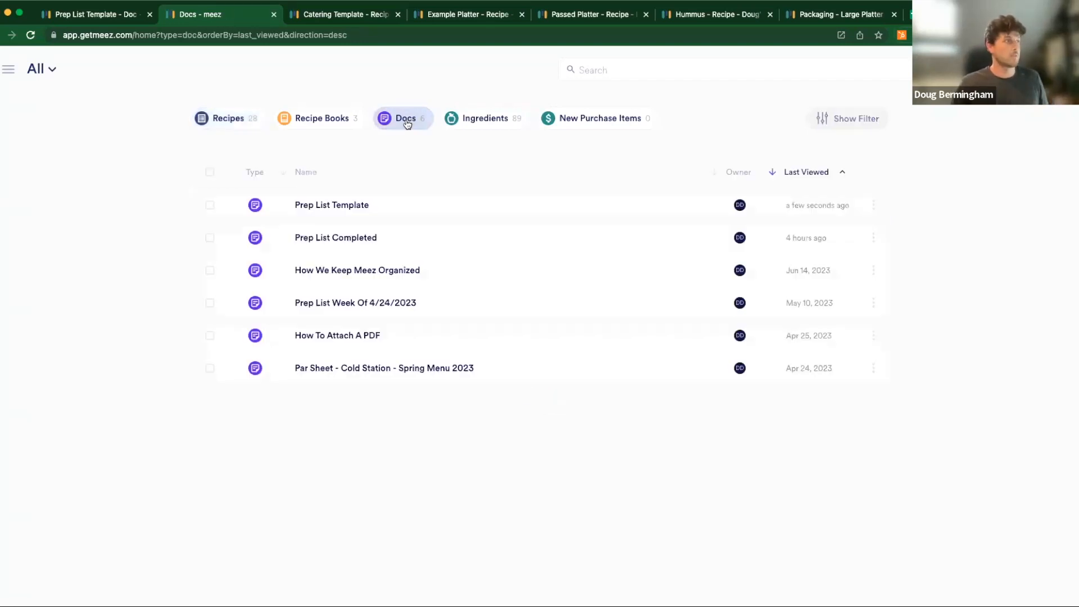
click(94, 20)
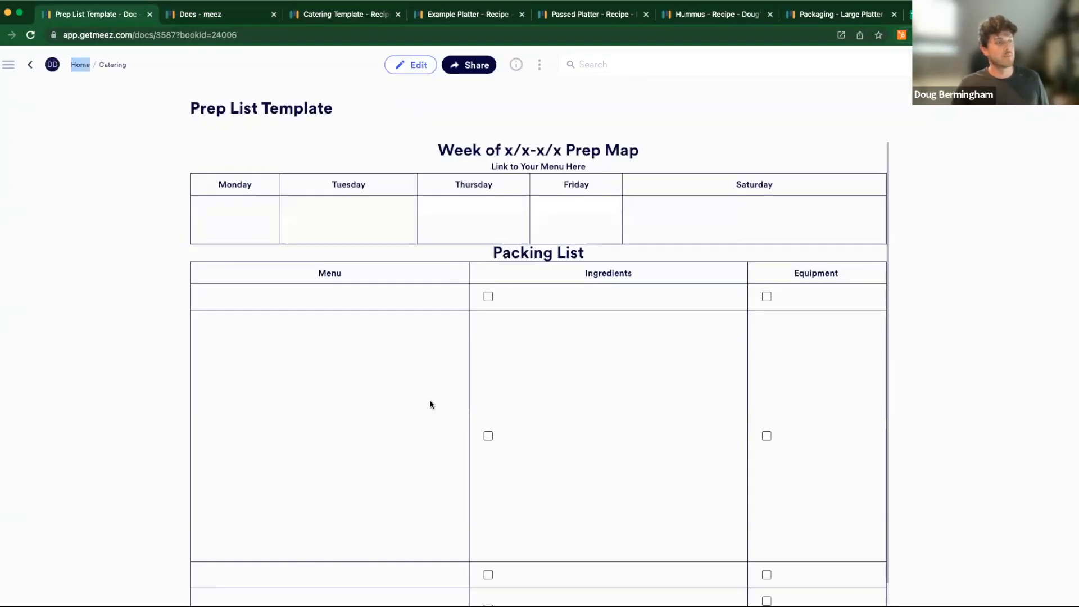
scroll(430, 401, down, 1)
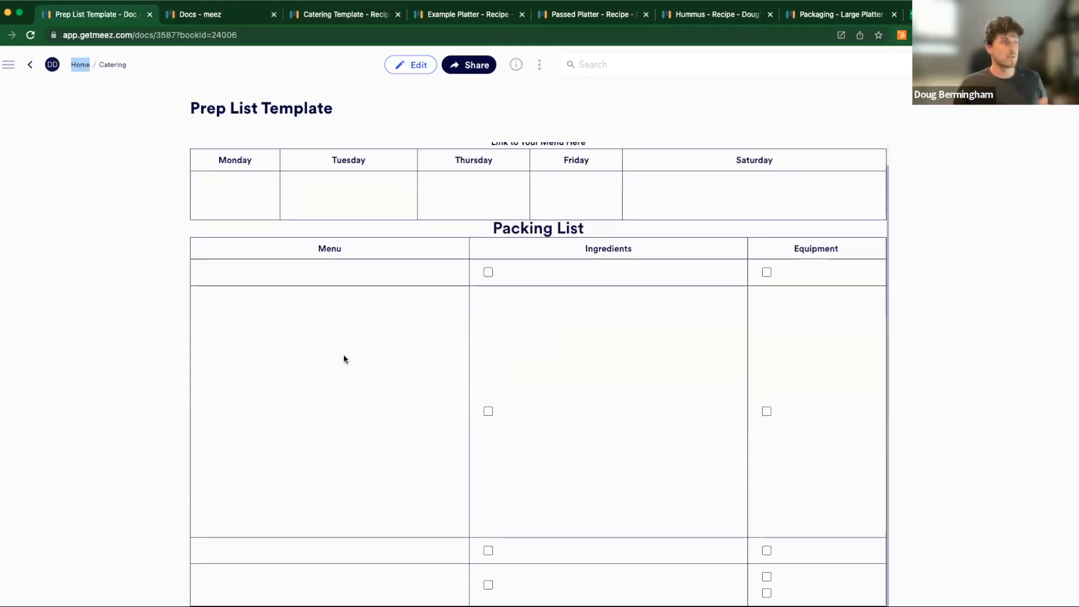
click(202, 14)
click(336, 239)
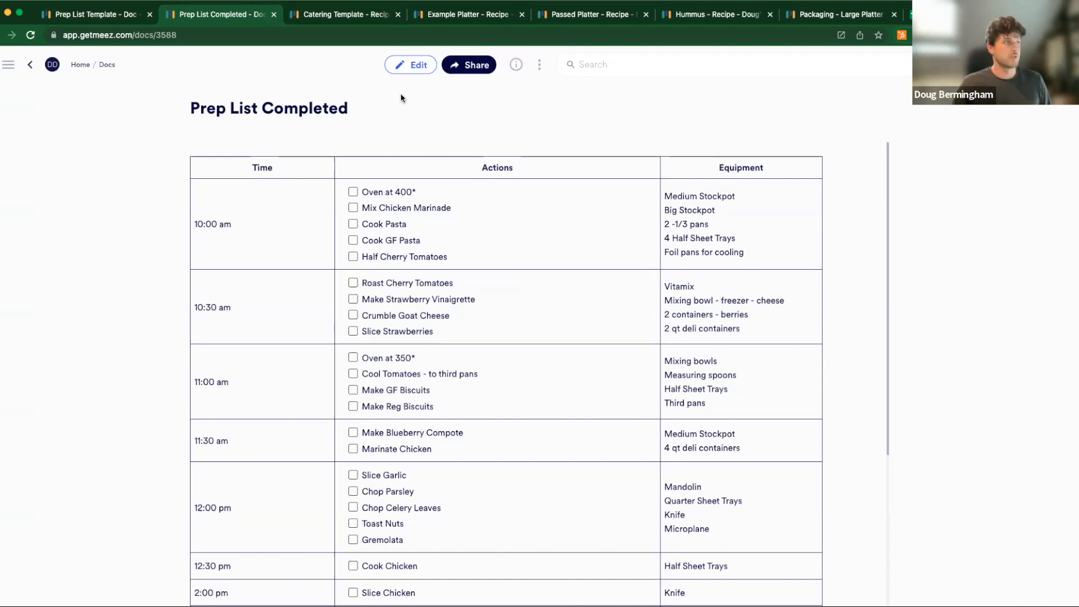
- Link the Mix Chicken Marinade action in Prep List Completed to the Example Platter recipe's web address, save the link and finish editing
click(442, 17)
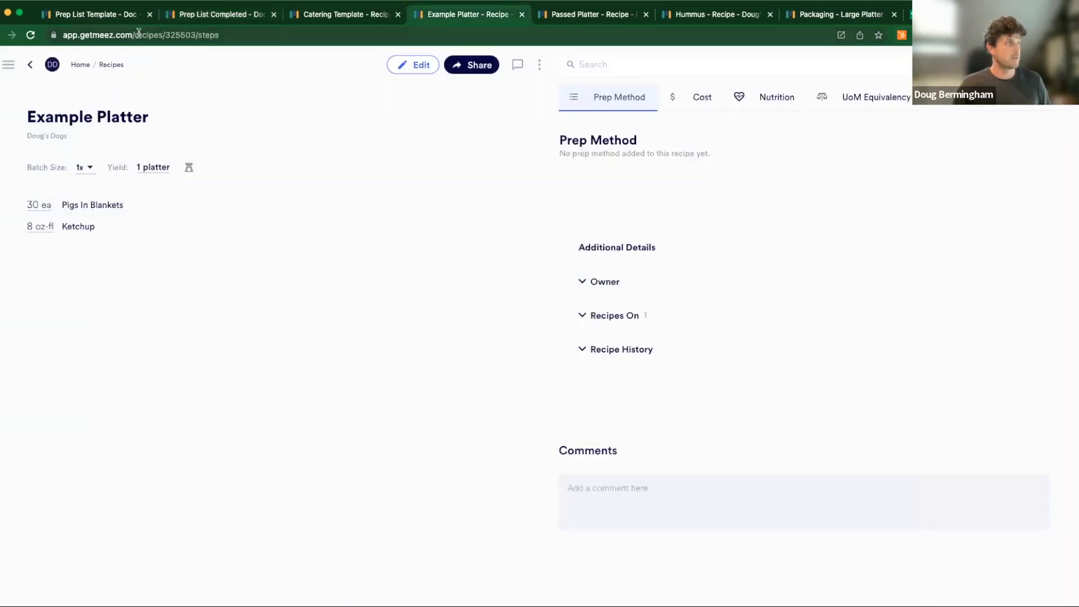
click(139, 34)
key(super+c)
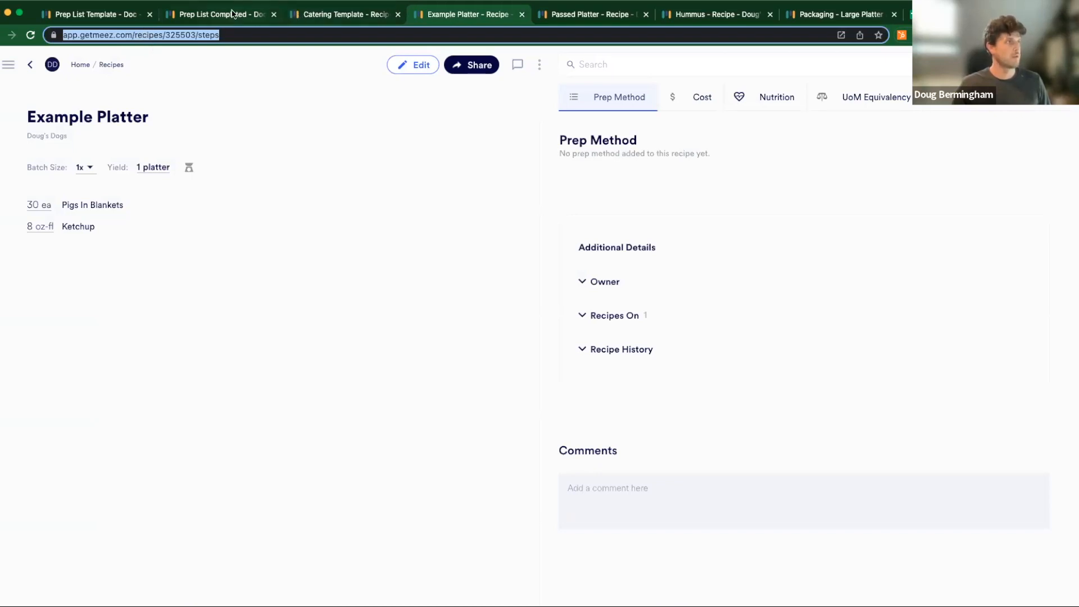
click(258, 16)
click(411, 68)
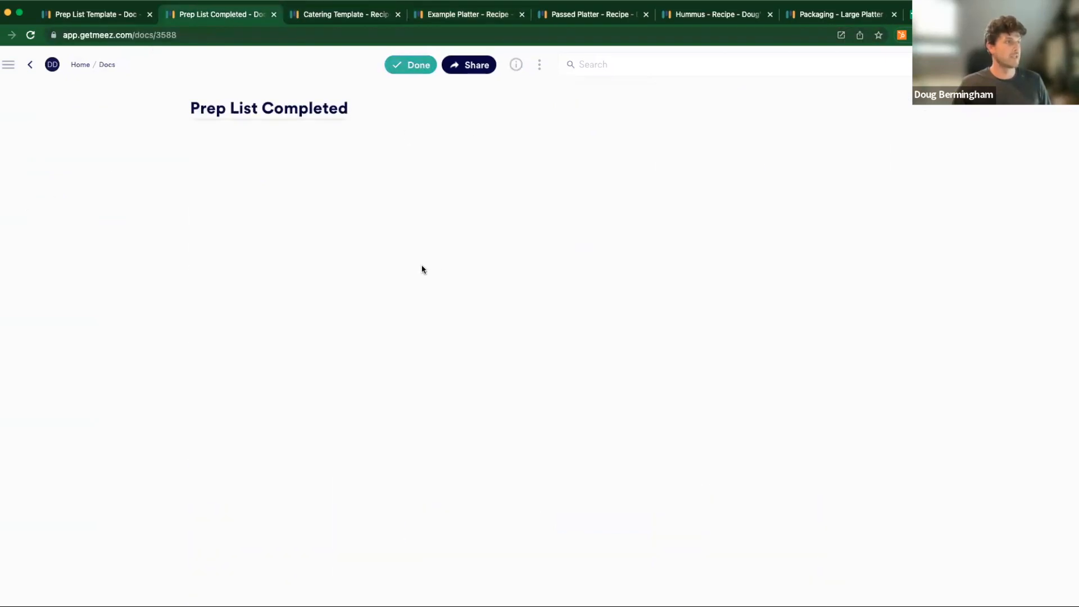
drag(448, 254, 363, 253)
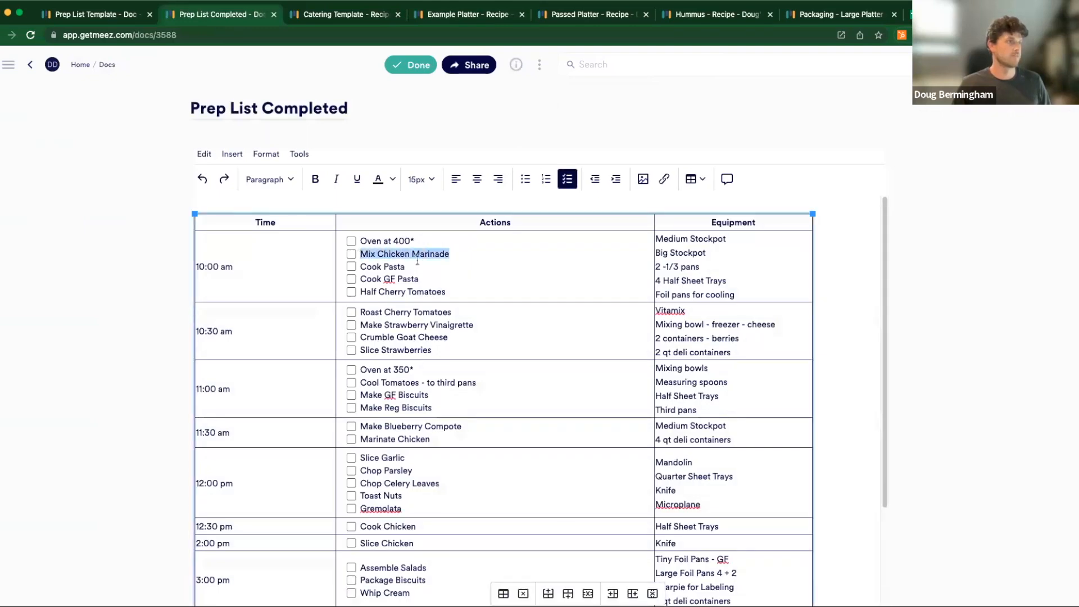
click(663, 180)
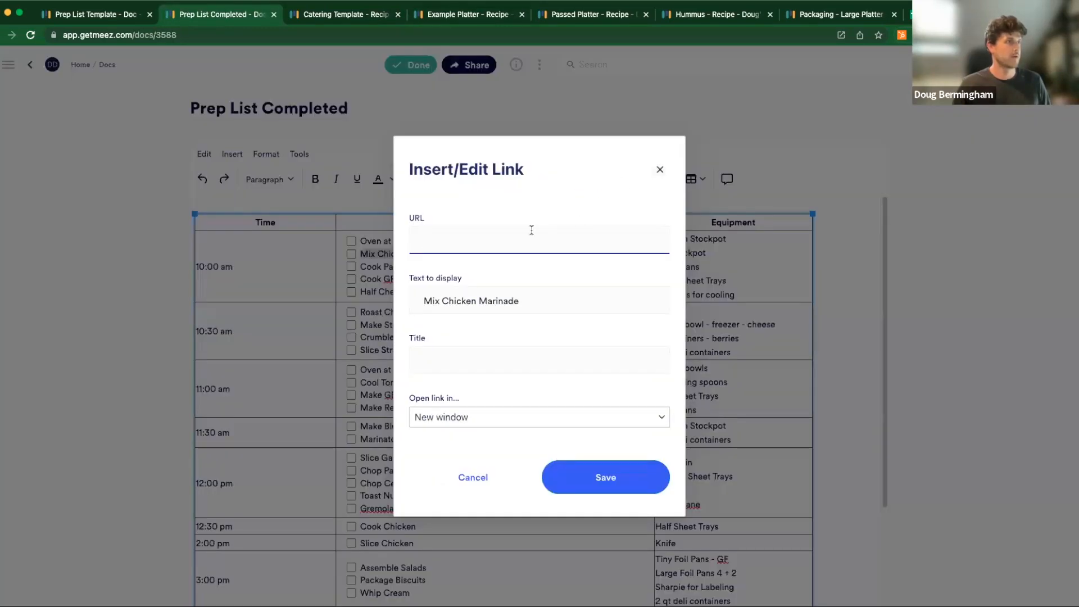
key(super+v)
click(618, 466)
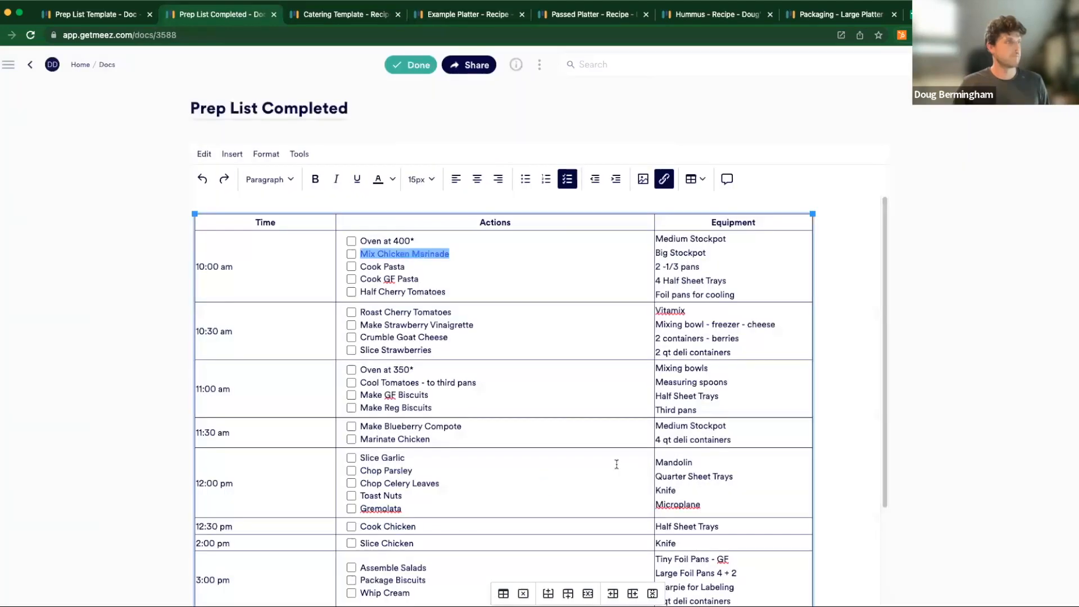
click(417, 66)
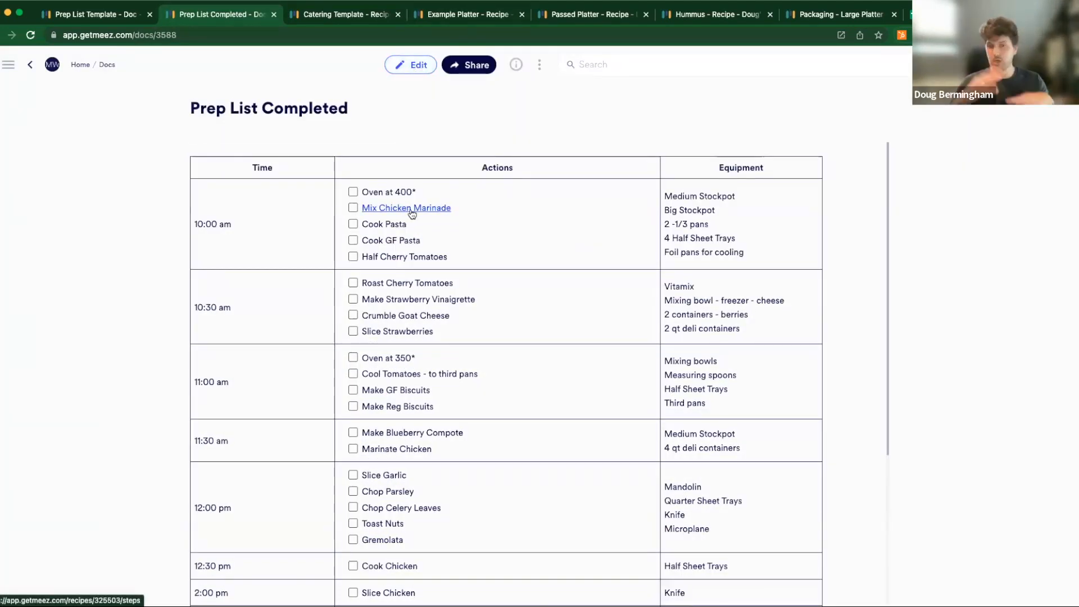
- Follow the Mix Chicken Marinade link to check its recipe, and go back to Prep List Completed to review the remaining schedule
click(411, 209)
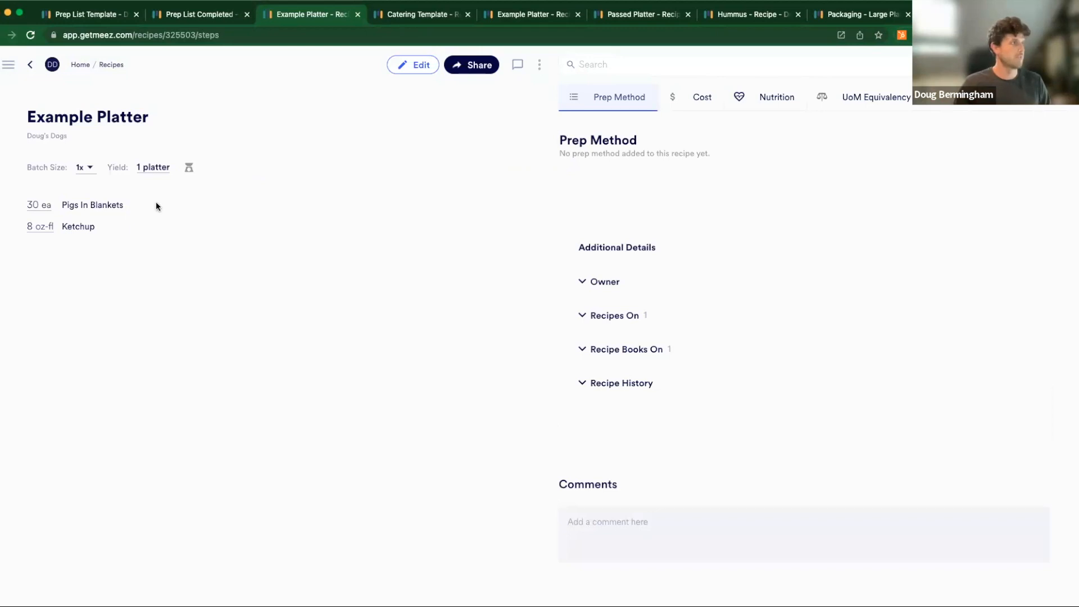
click(30, 64)
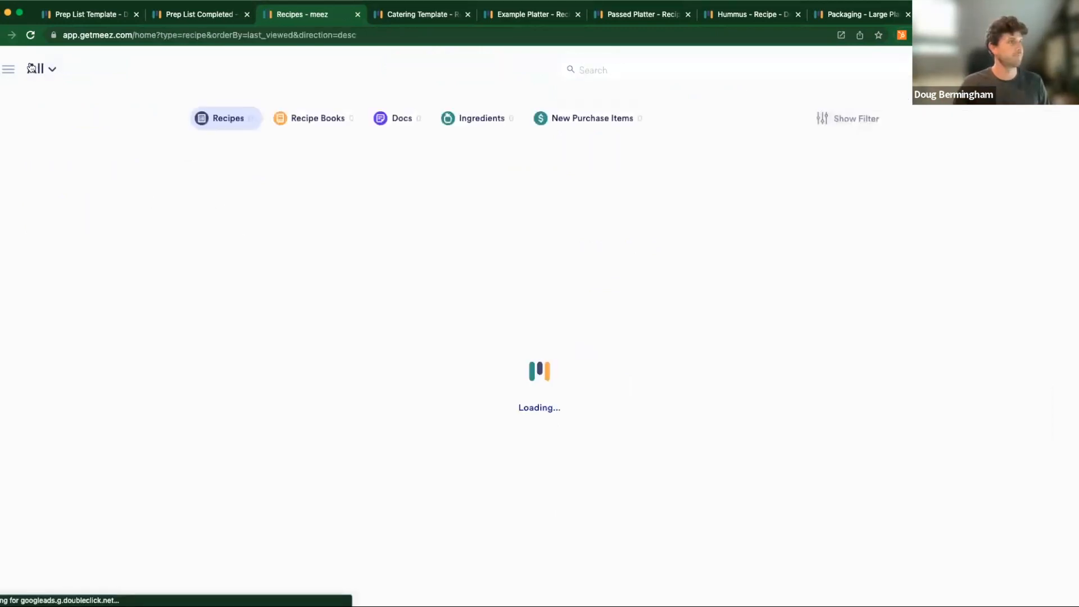
click(222, 14)
scroll(578, 372, down, 4)
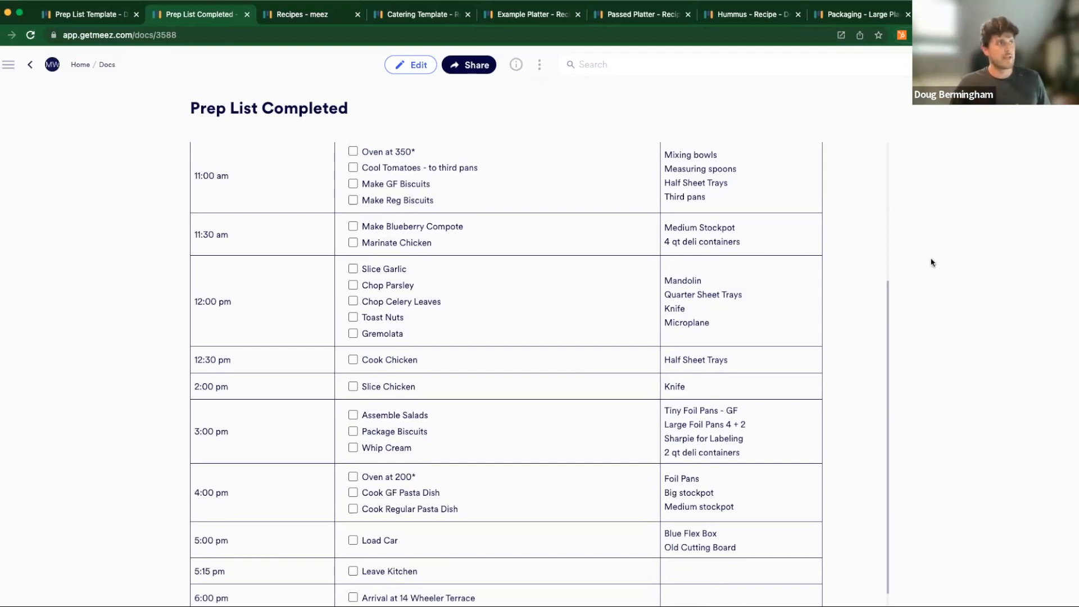
- Return to the Catering Template recipe, try to copy it as Catering Template 7/10, and cancel the copy
click(431, 14)
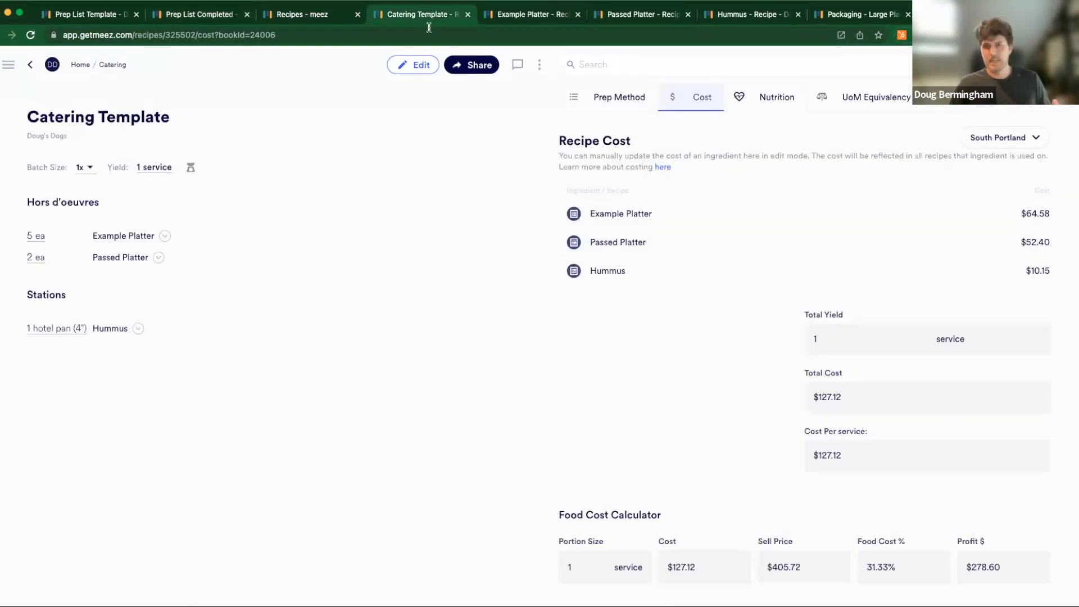
click(538, 65)
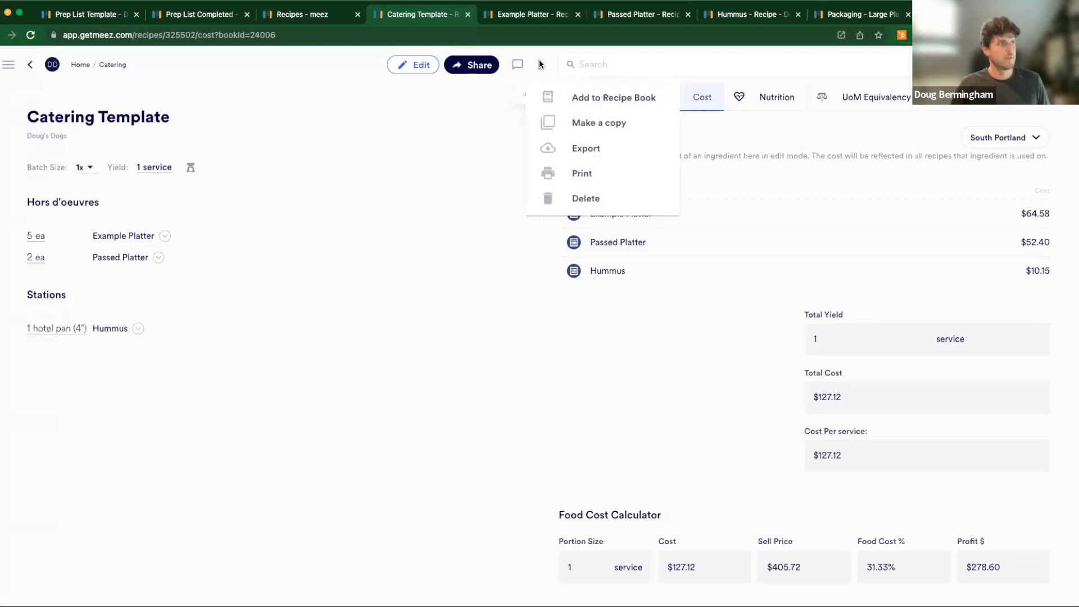
click(601, 130)
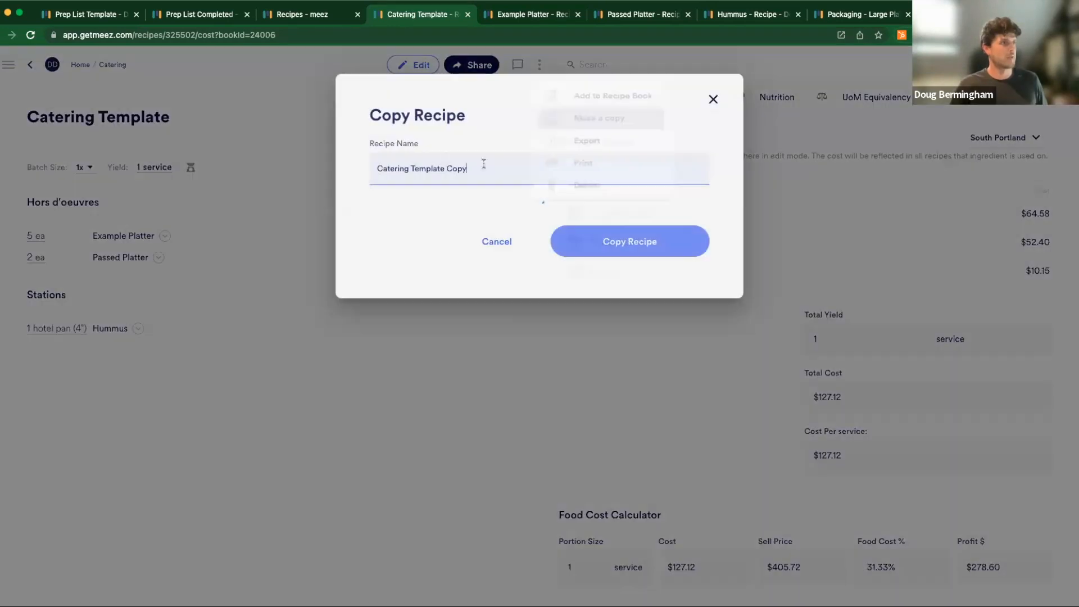
drag(448, 159, 841, 232)
text(7/10)
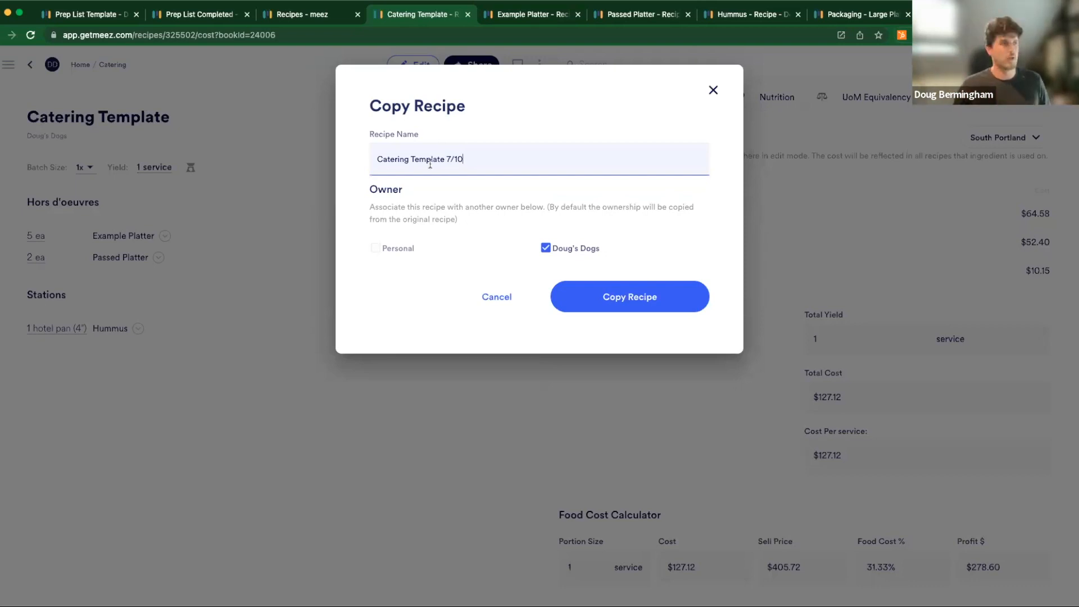
click(496, 297)
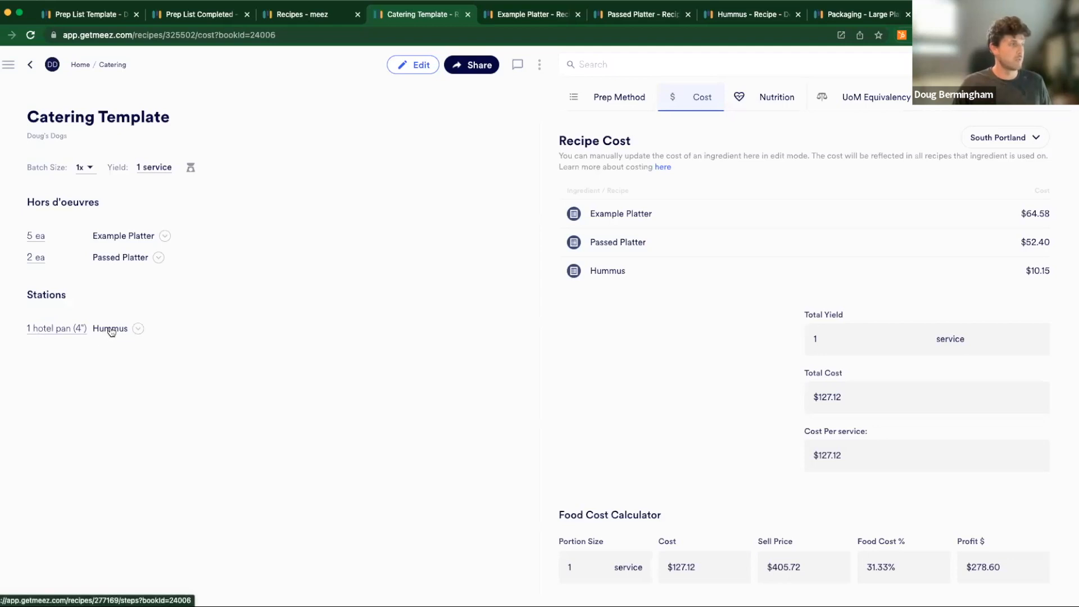
- Expand the Hummus sub-recipe under Stations and set its yield to 1 hotel pan (4")
click(138, 329)
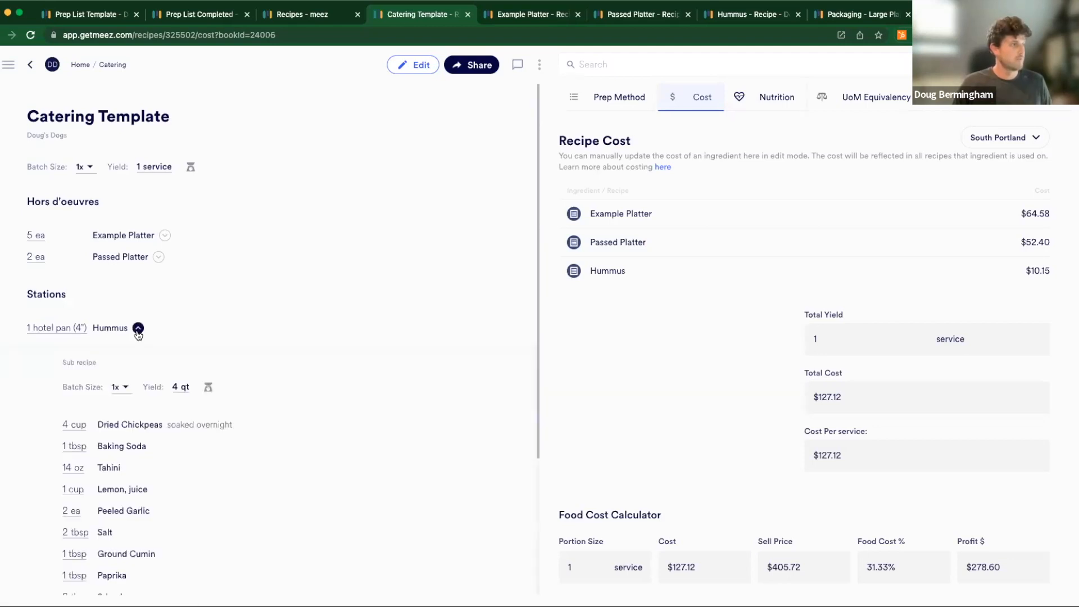
scroll(202, 341, down, 2)
scroll(199, 338, down, 1)
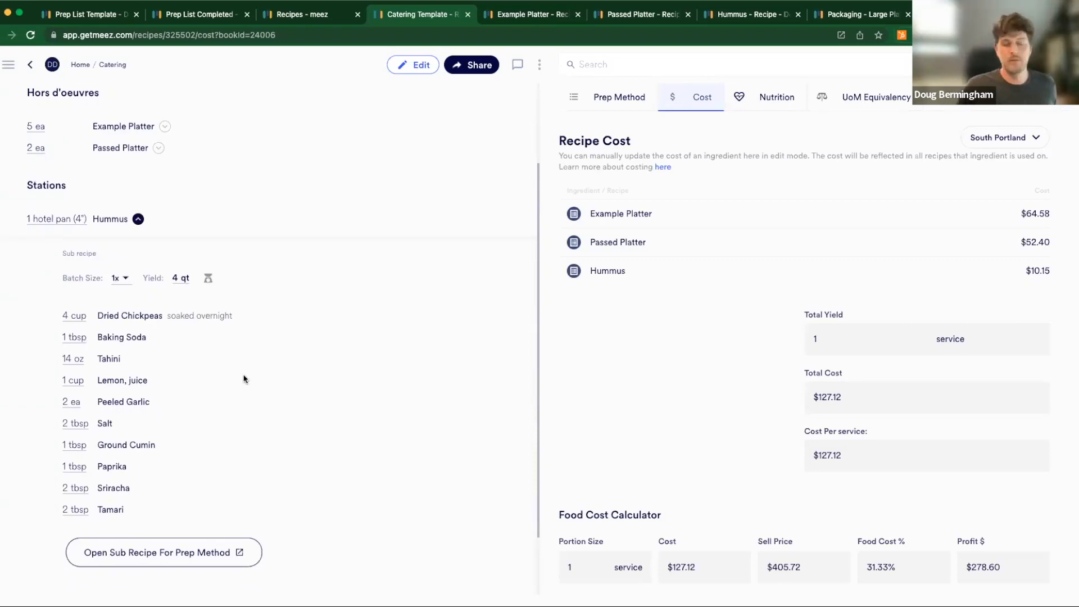
click(186, 278)
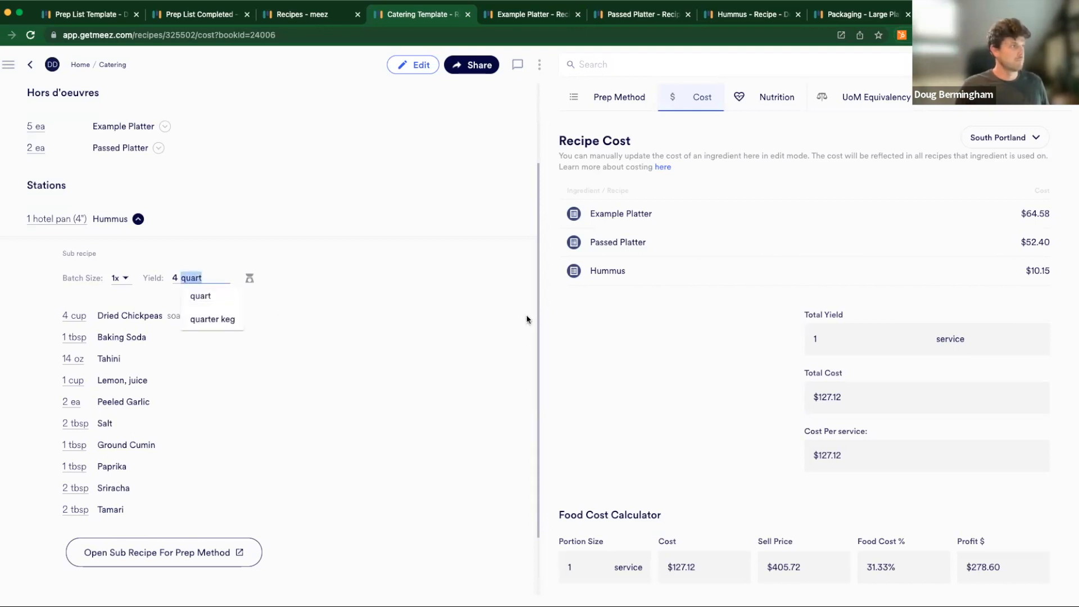
text(hotel)
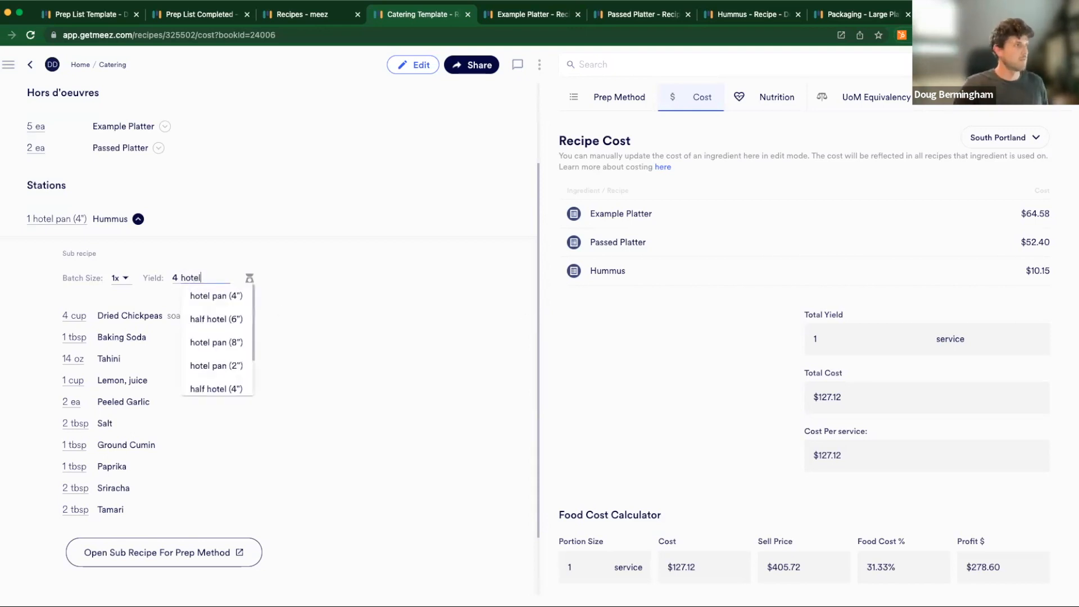
click(221, 296)
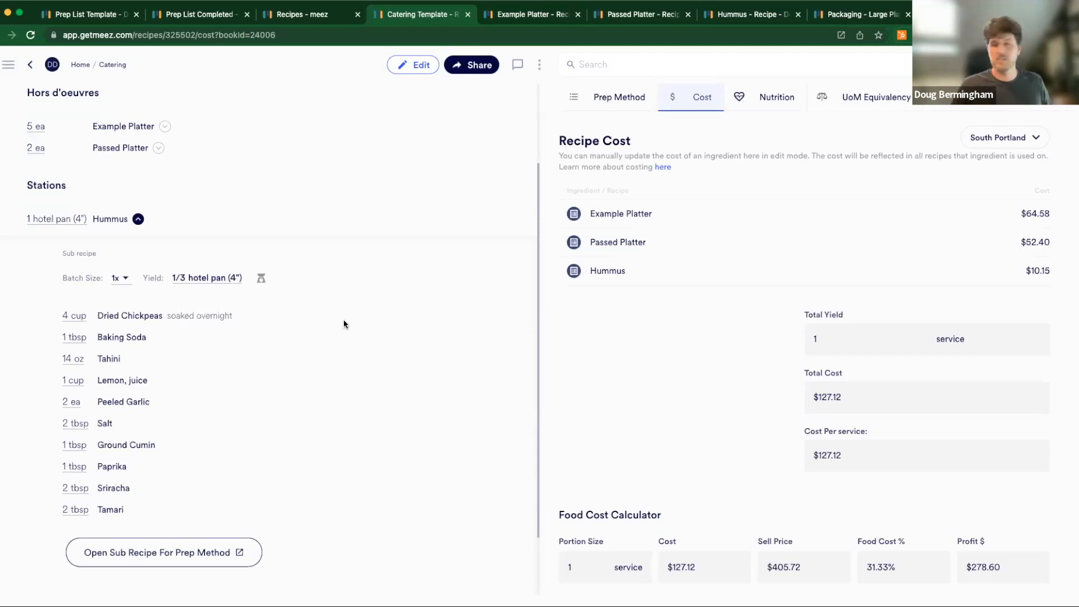
click(177, 281)
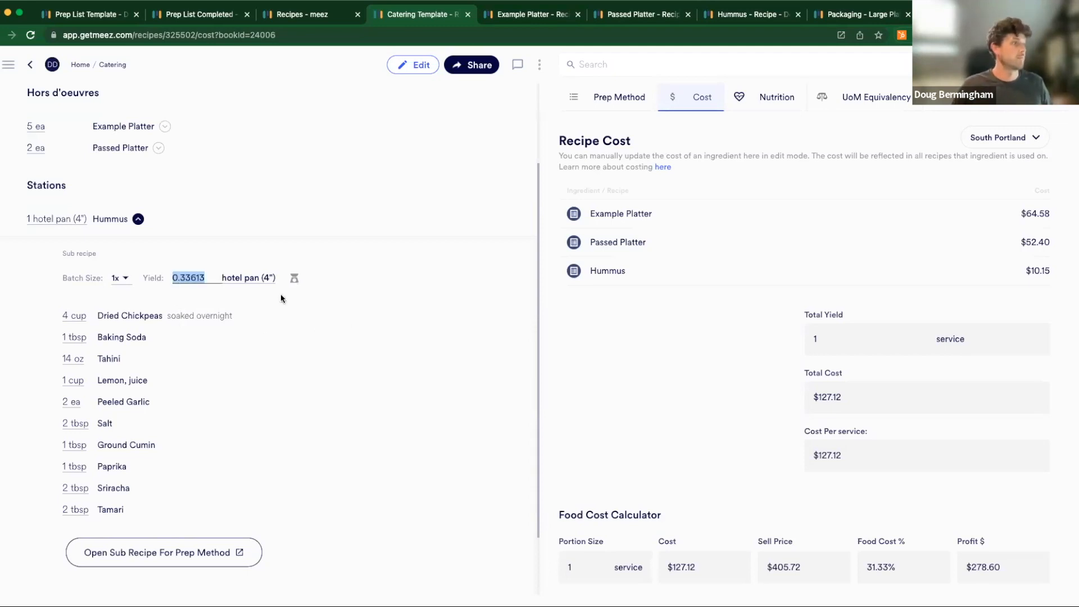
text(1)
click(570, 307)
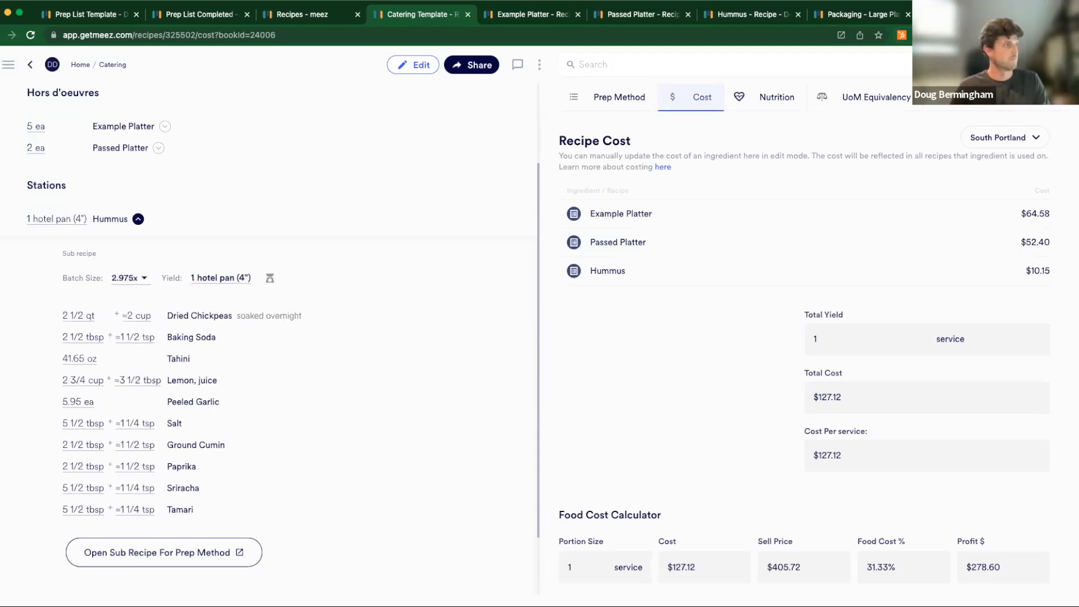
- Set the Hummus sub-recipe's batch size to 3x and collapse the sub-recipe after reviewing its quantities
click(132, 279)
click(144, 300)
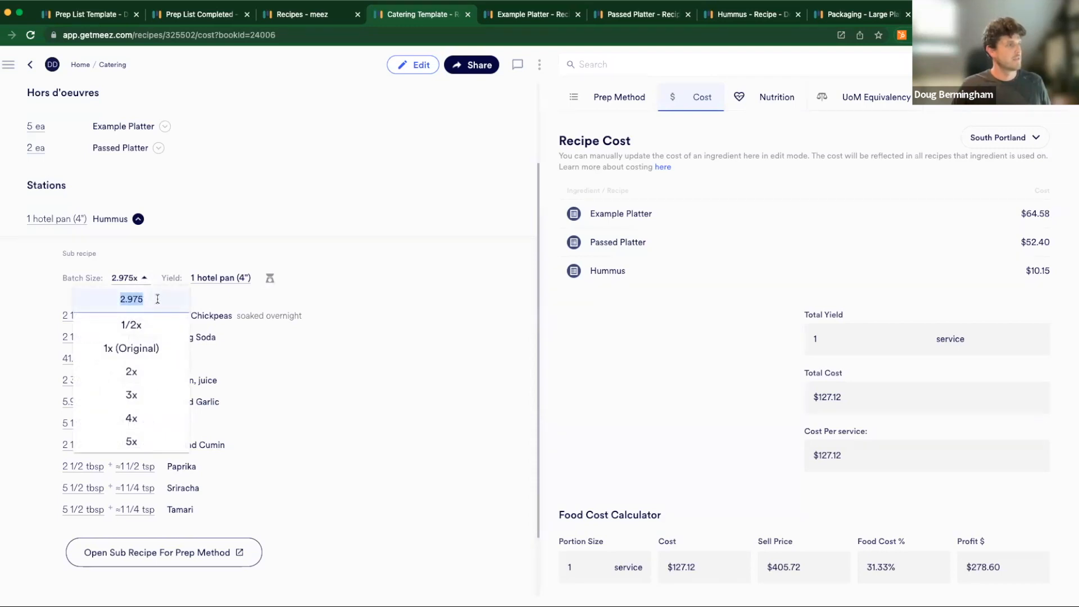
text(3)
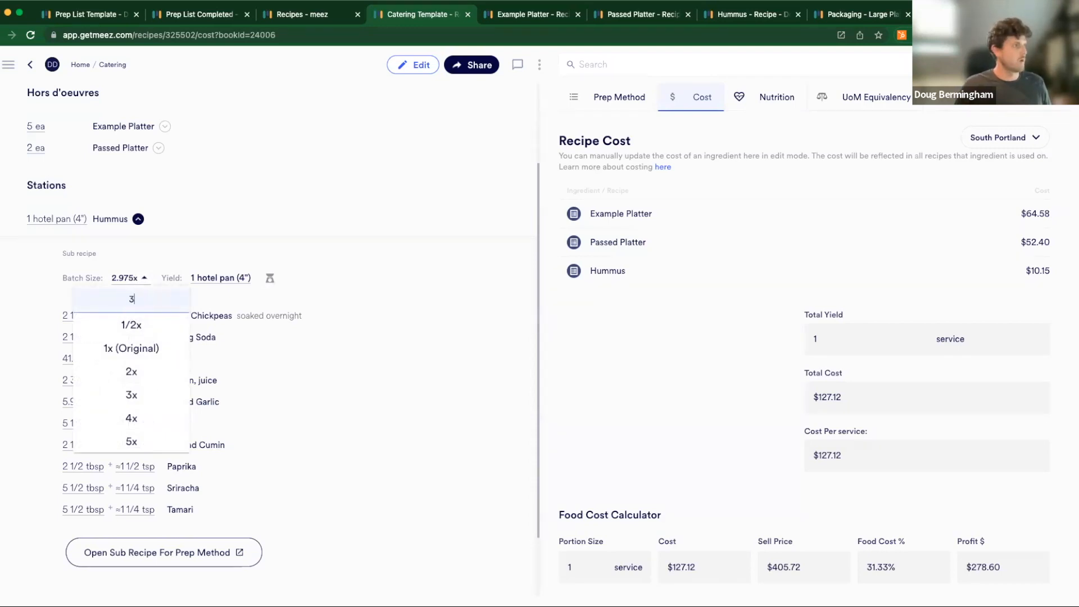
key(Return)
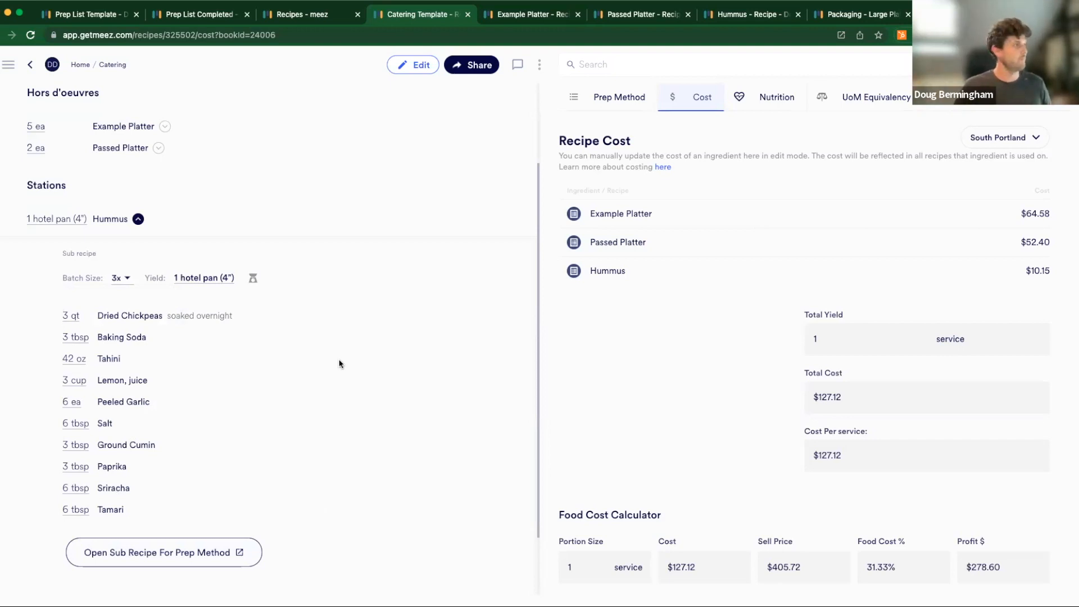
click(138, 219)
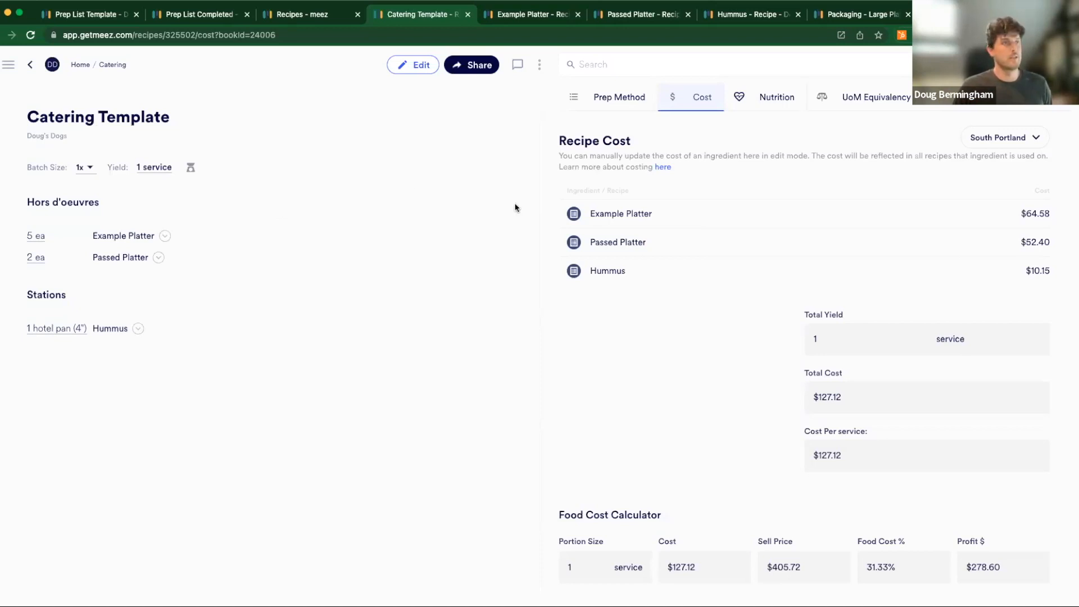
- View the Packaging - Large Platter recipe in its own browser tab and examine its name and items
click(844, 20)
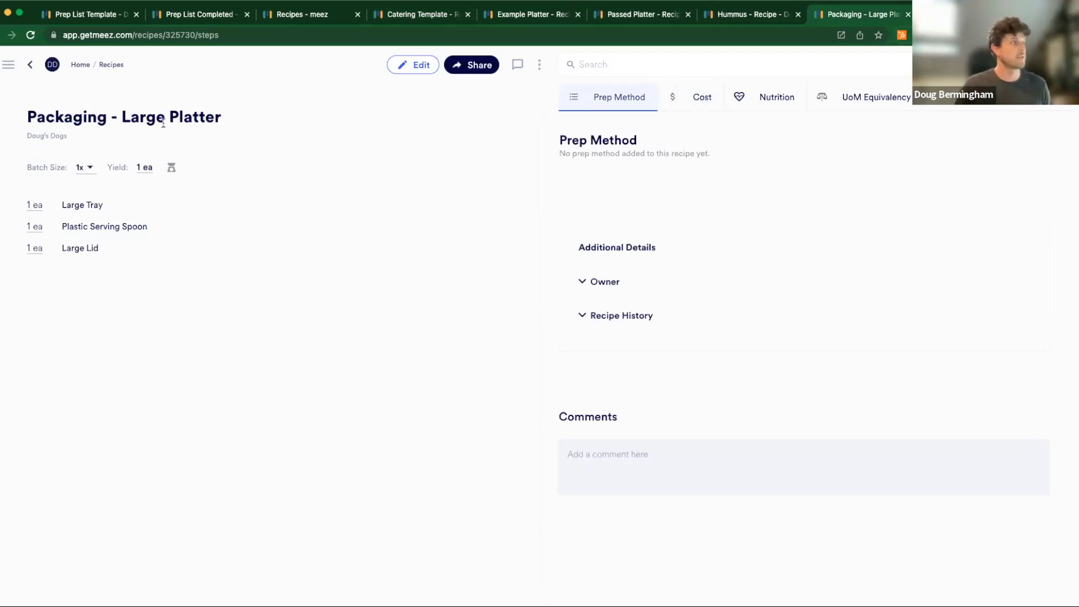
drag(123, 118, 226, 122)
click(226, 122)
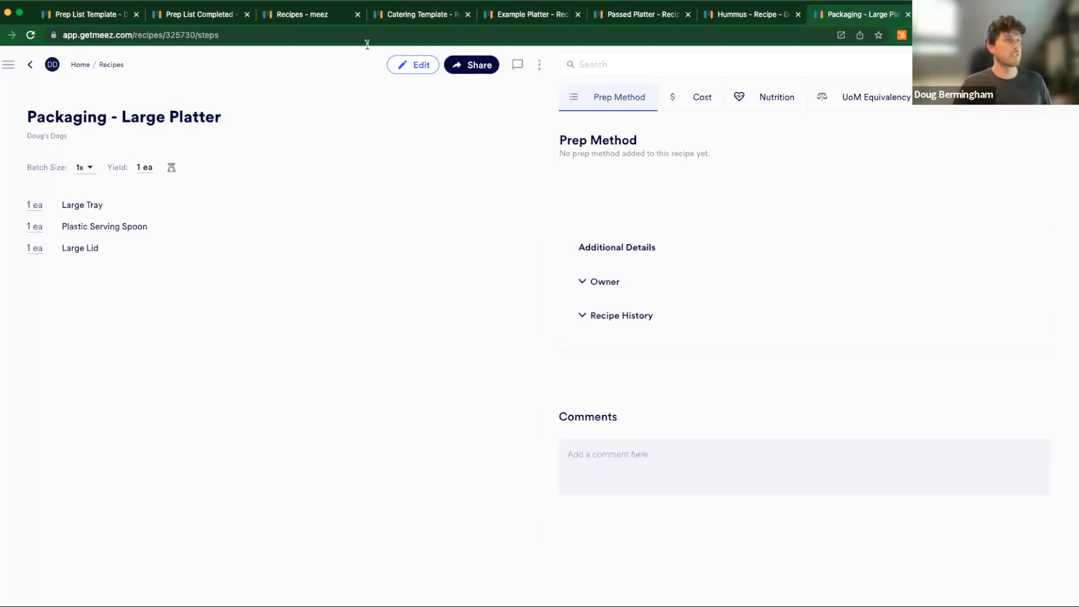
- Return to the Catering Template recipe, start editing it and add a Packaging section header below the Hummus row
click(431, 16)
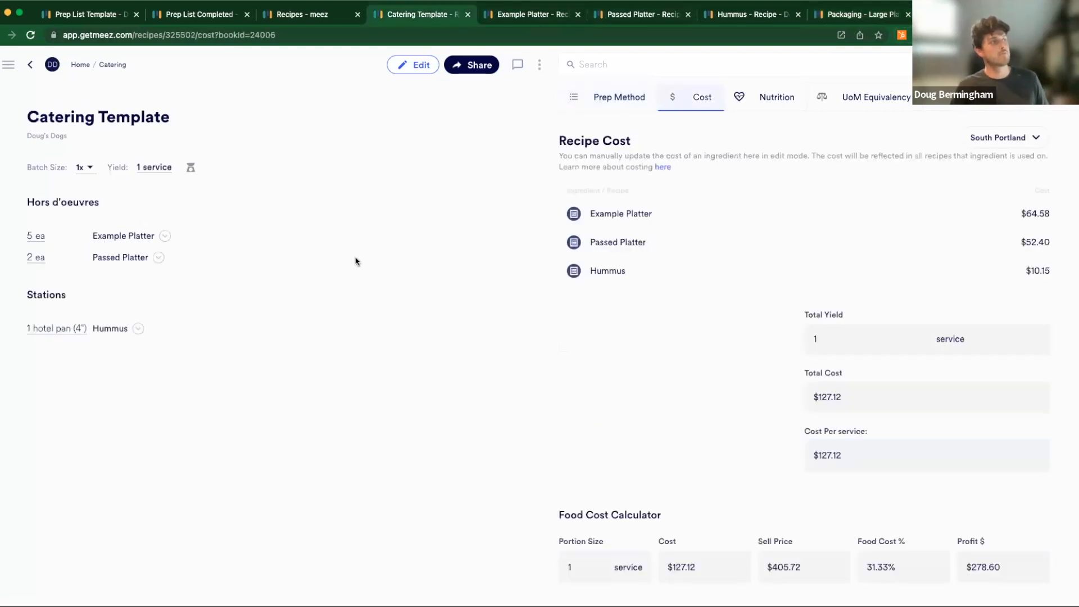
click(402, 69)
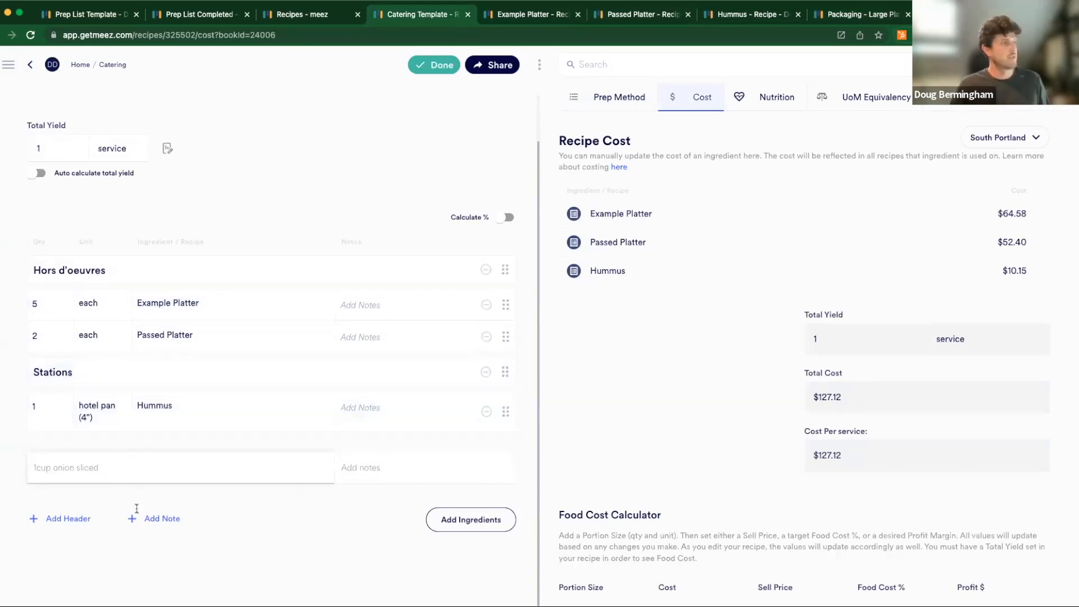
click(68, 518)
text(Packag)
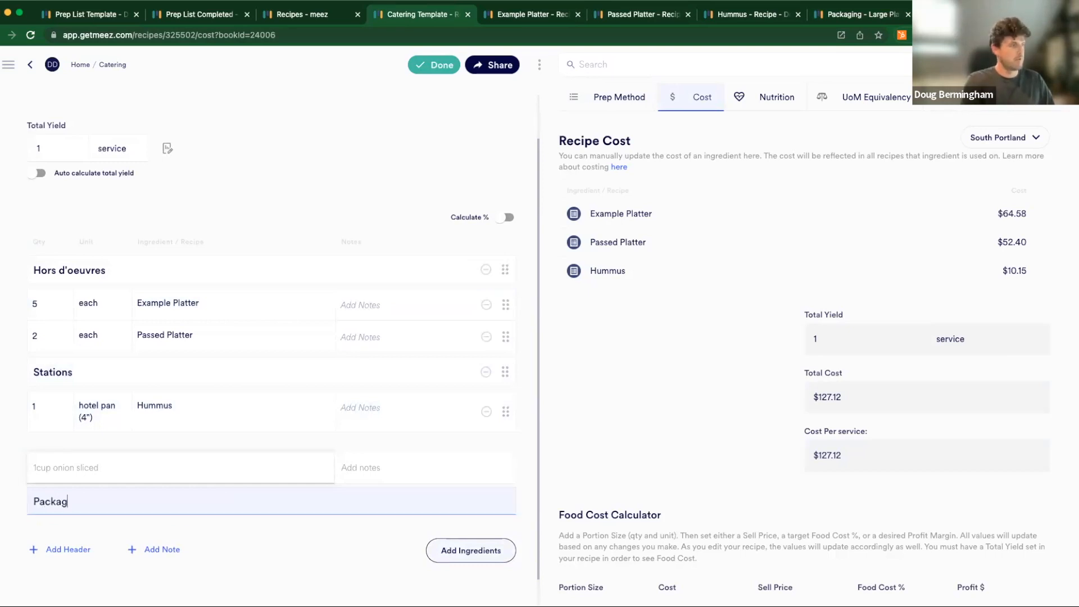
text(ing)
key(Return)
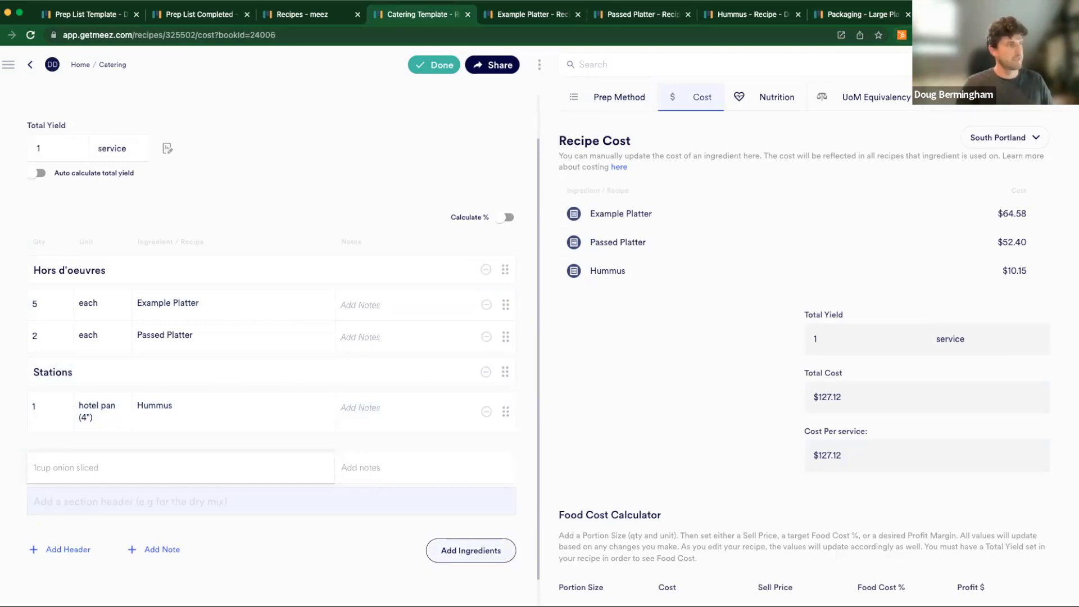
click(209, 493)
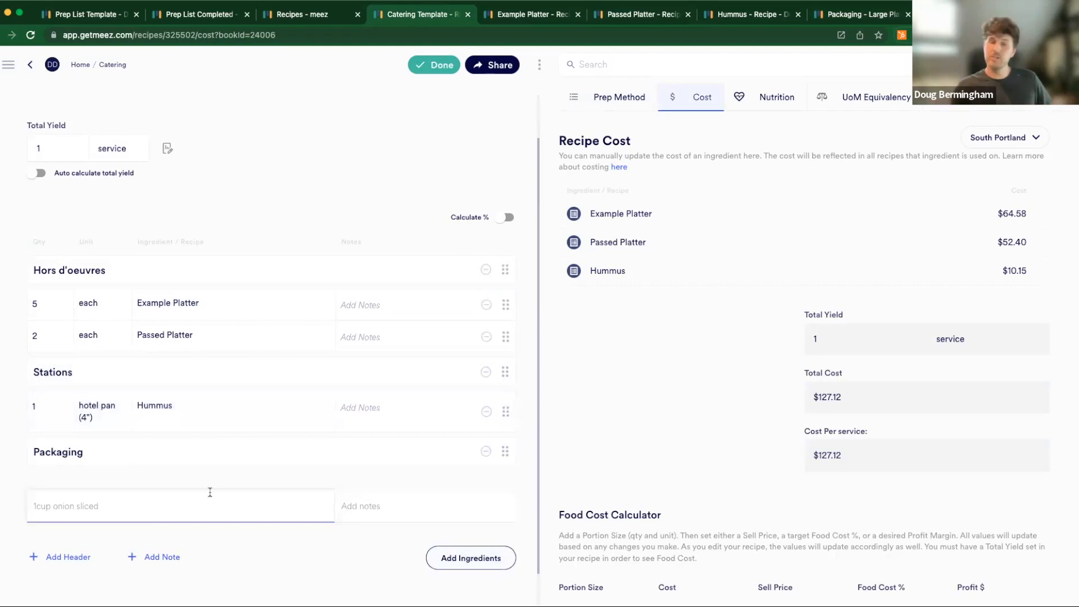
- Add the Packaging - Platter recipe under the Packaging header with a quantity of 1 each, and finish editing
click(121, 513)
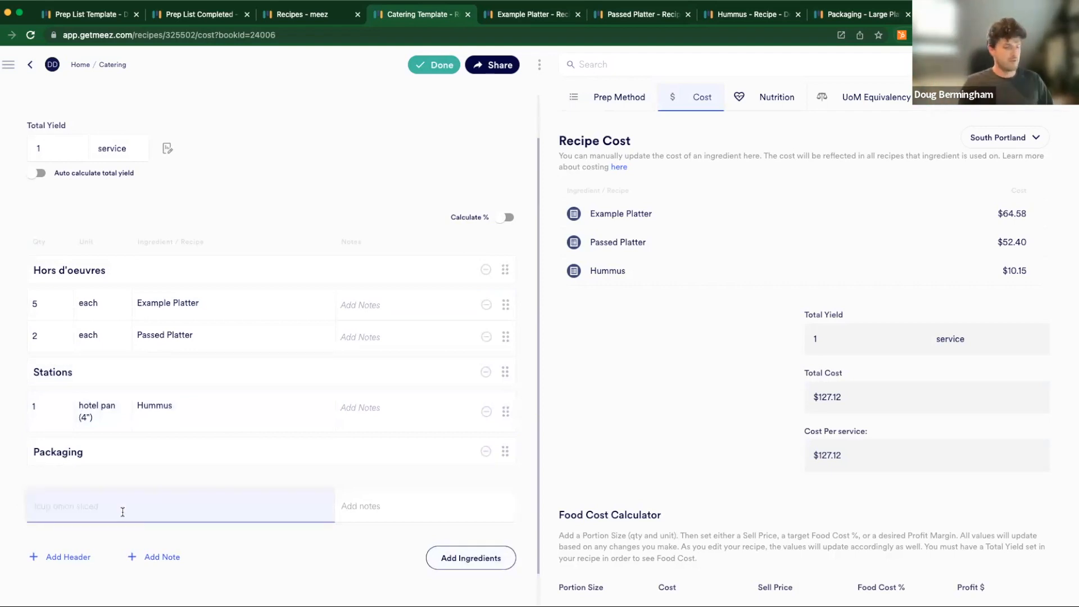
text(packaging)
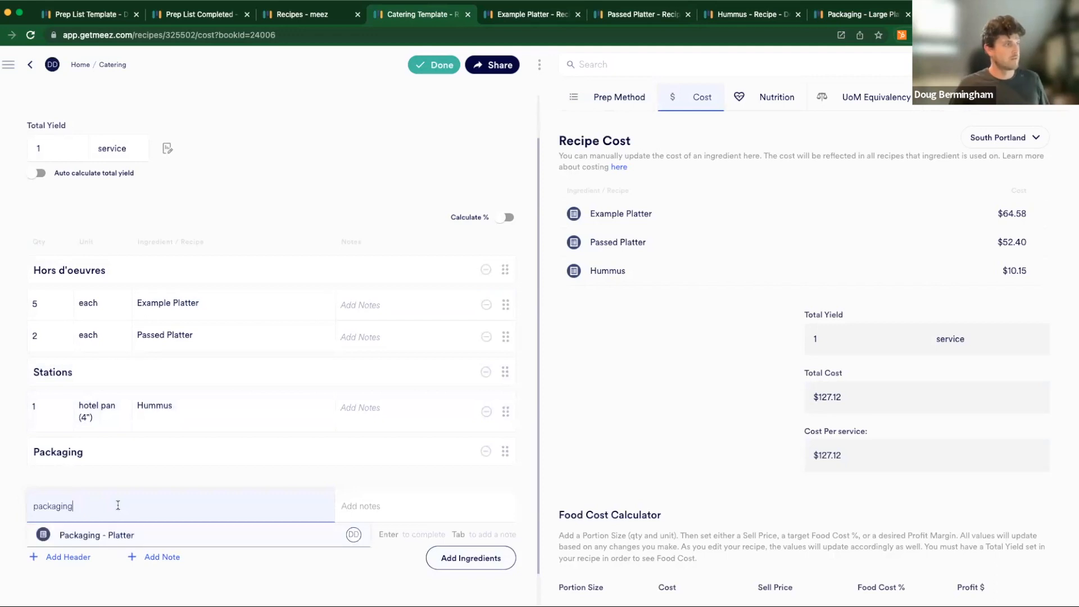
click(89, 540)
key(Return)
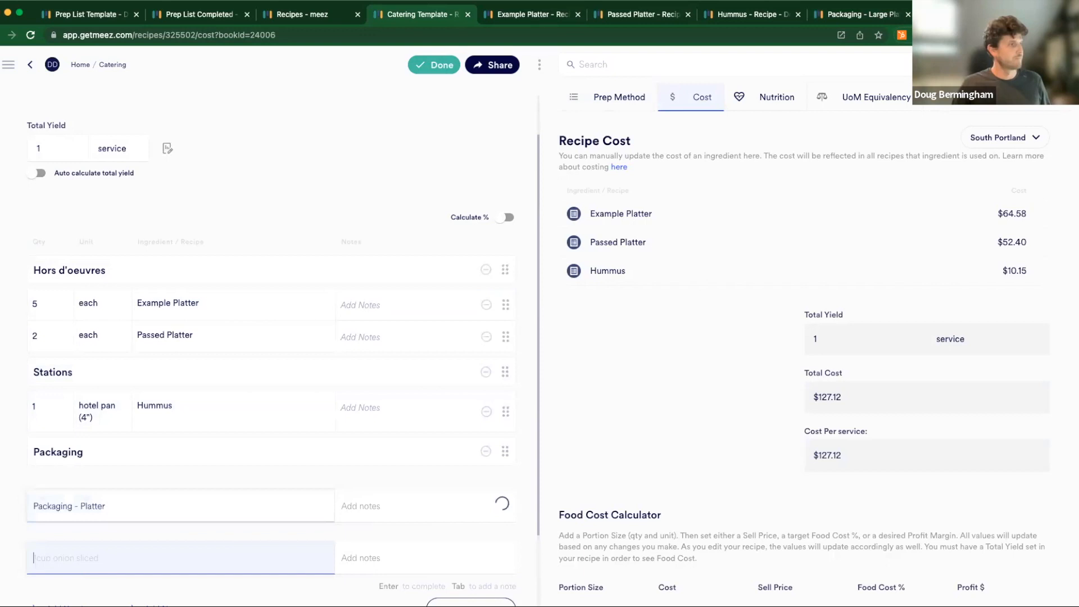
click(55, 485)
text(1)
key(Tab)
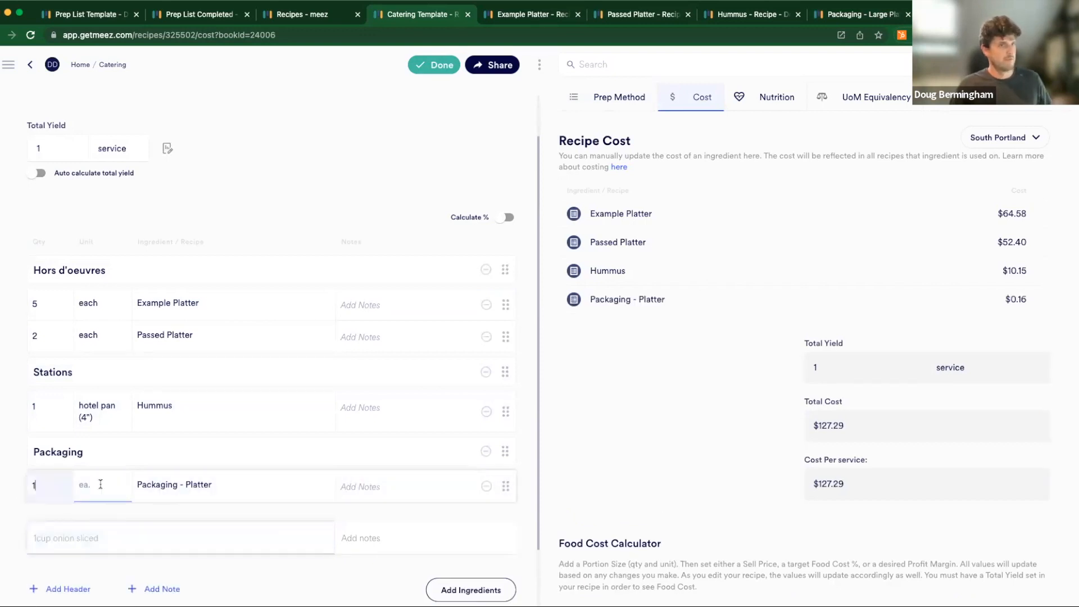
text(each)
key(Return)
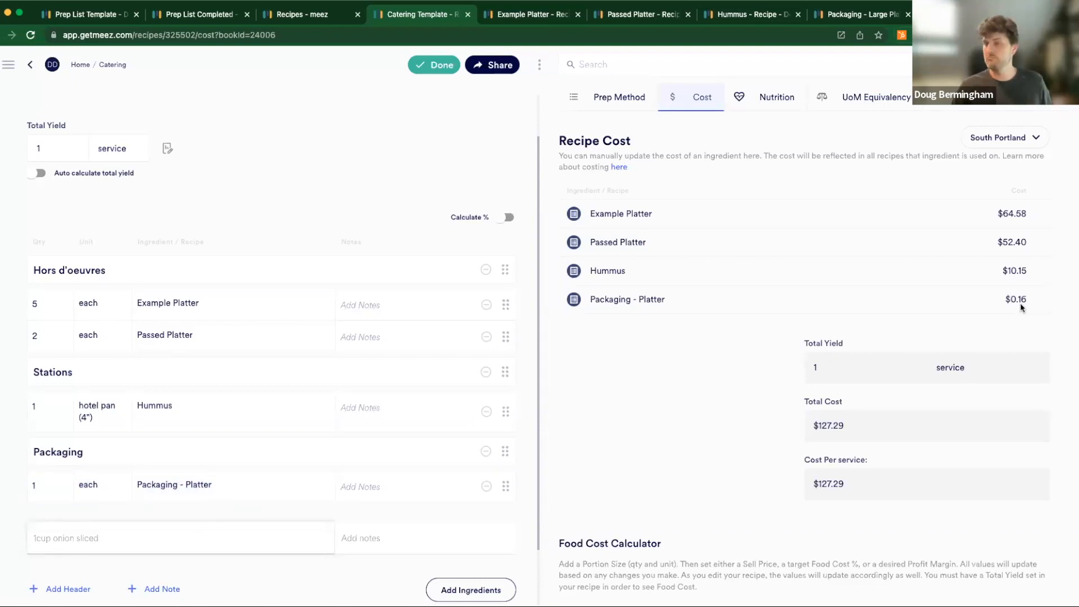
scroll(811, 318, down, 1)
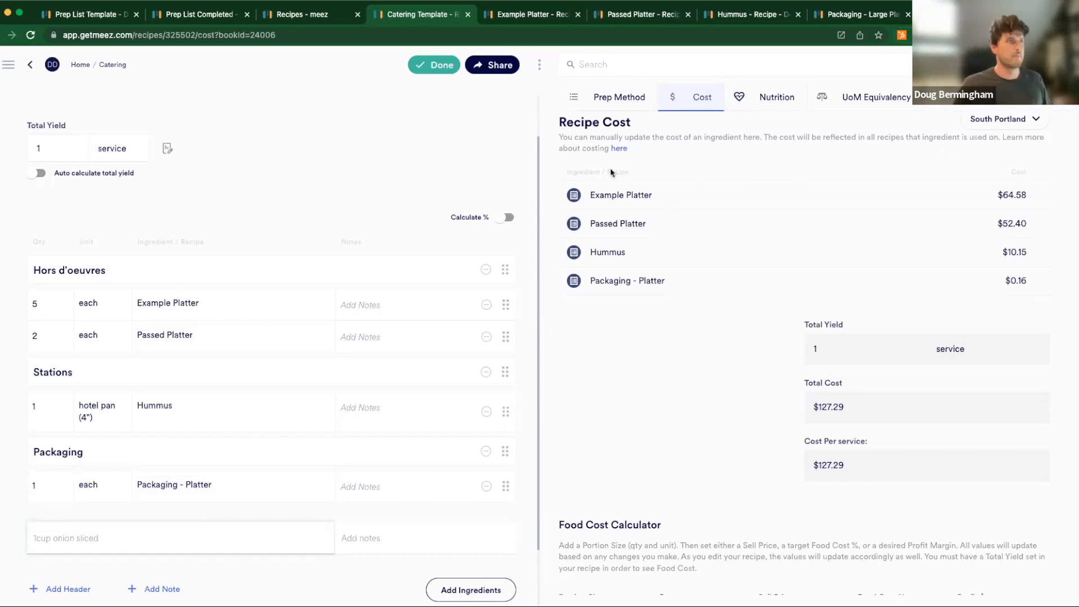
click(436, 66)
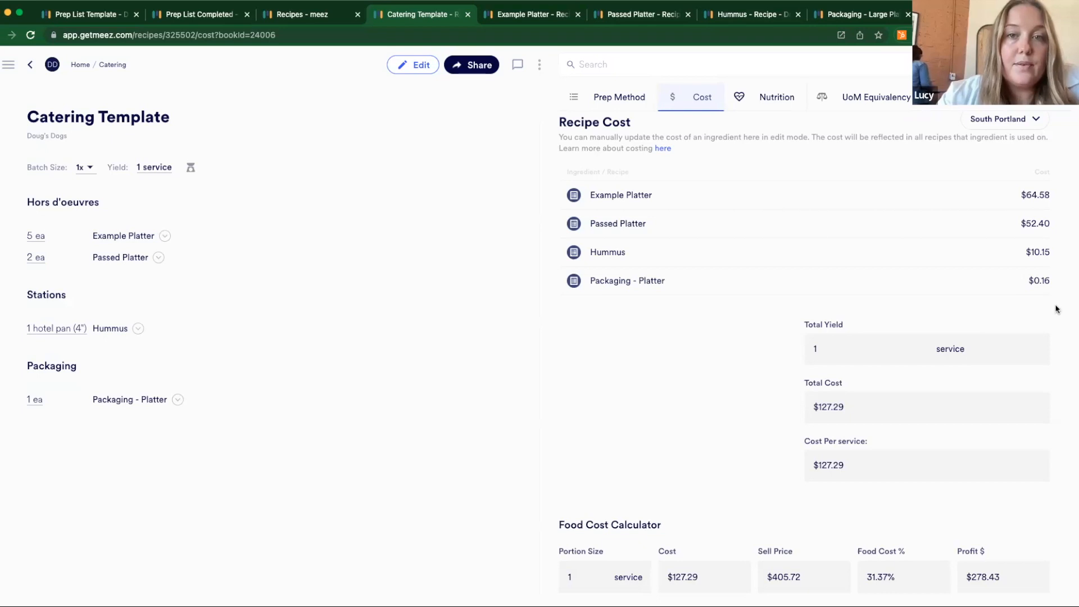
- Review the cost of Packaging - Platter and the ingredient cost details of its Large Tray, and go back to Packaging - Platter
click(619, 284)
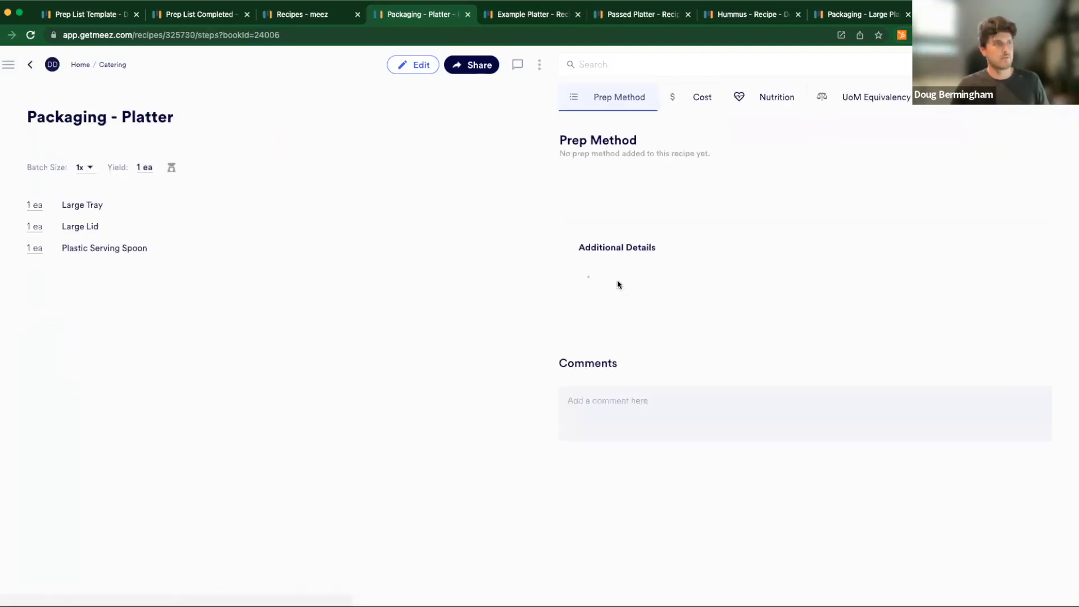
click(683, 95)
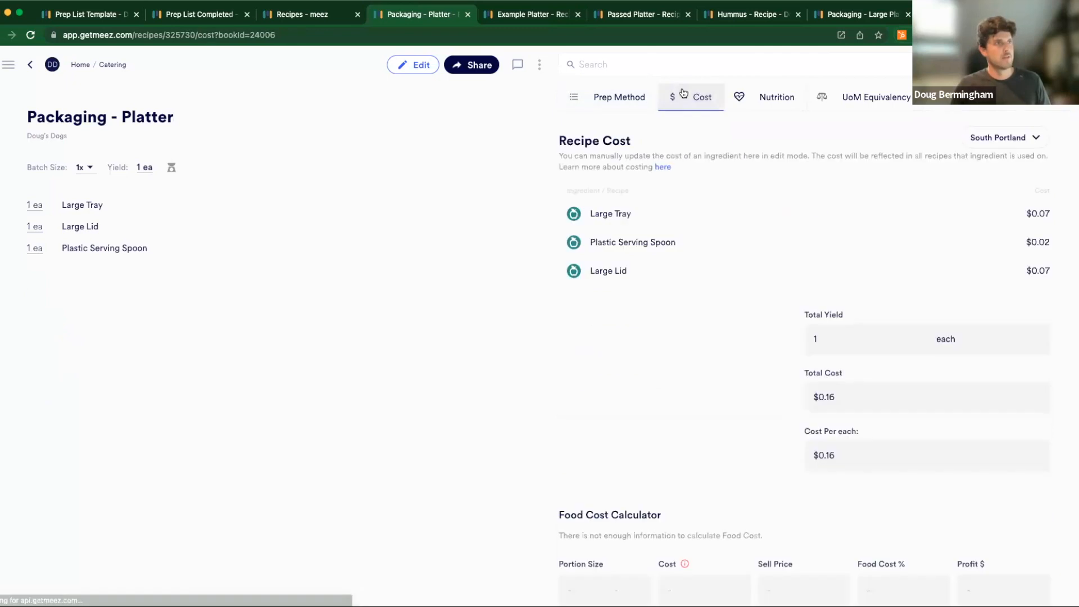
click(607, 214)
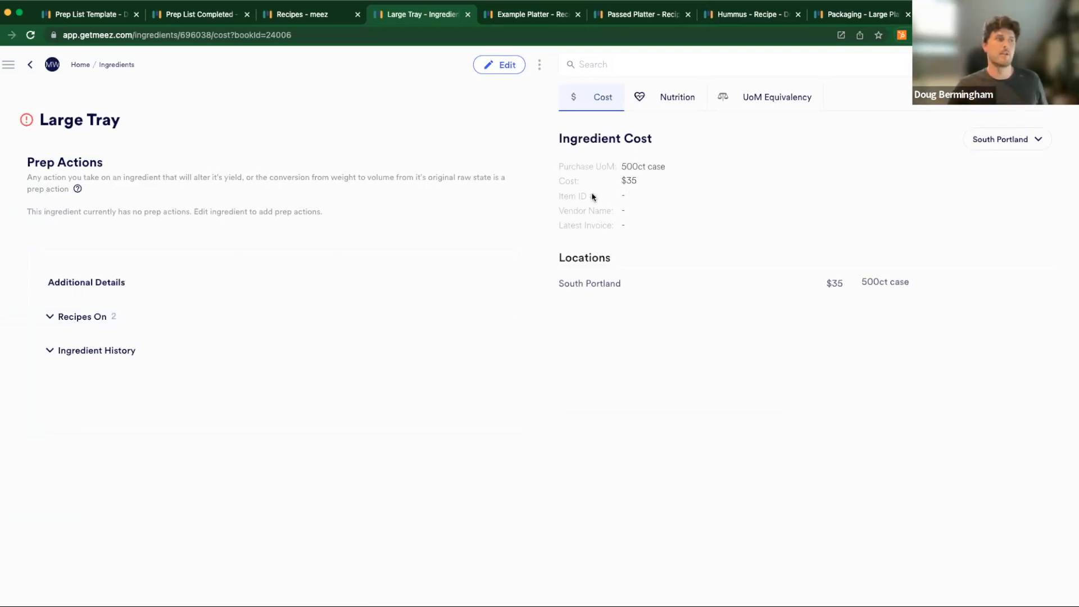
drag(557, 196, 661, 197)
click(661, 198)
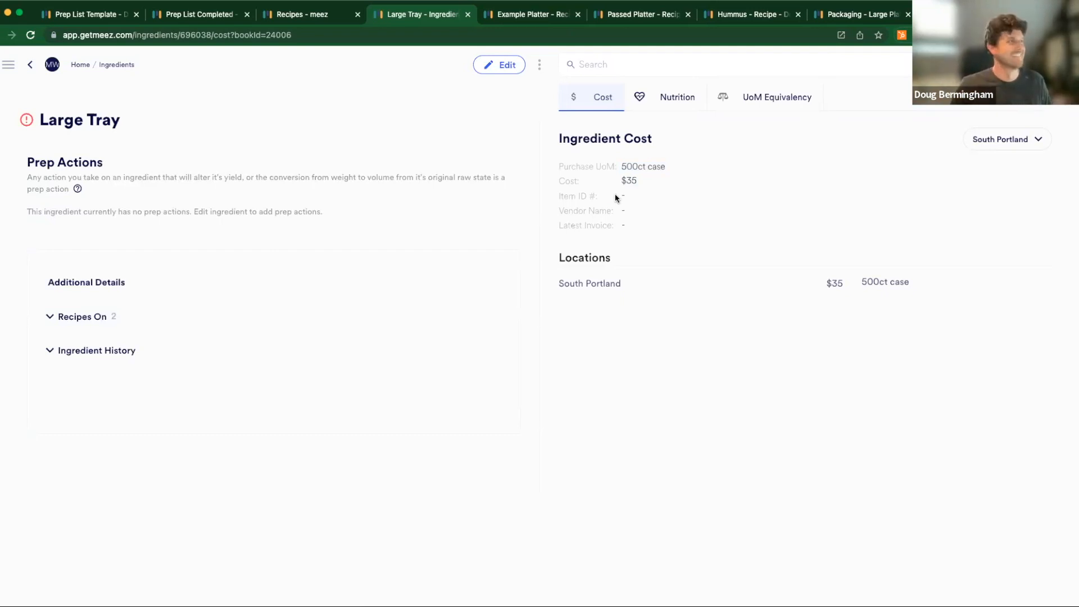
click(31, 66)
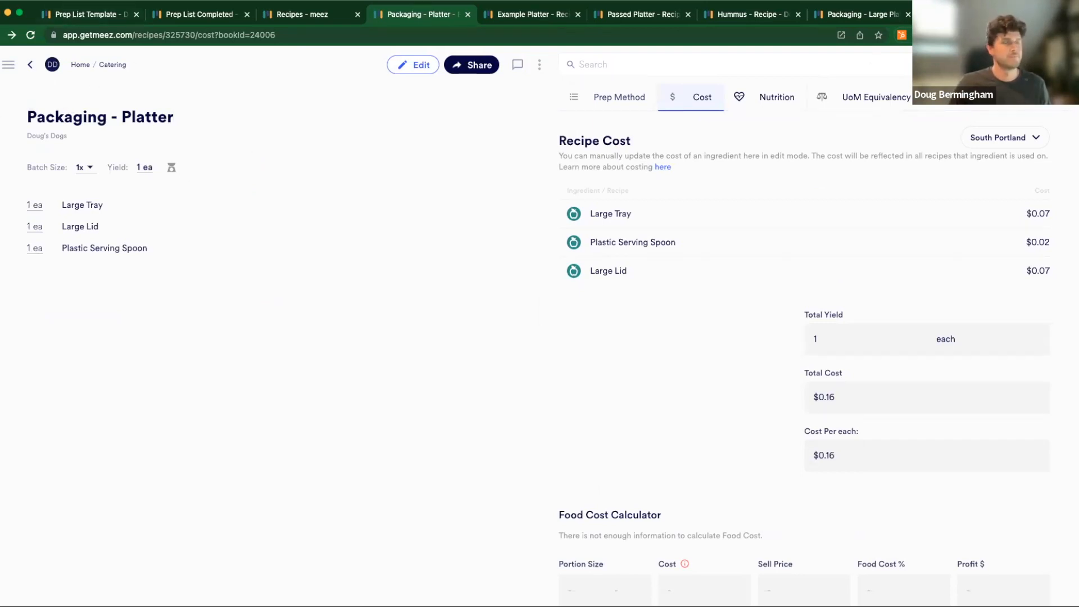
- Go from the Prep List Template document to the home recipe list, review the support window's message and help options, and close it
click(104, 16)
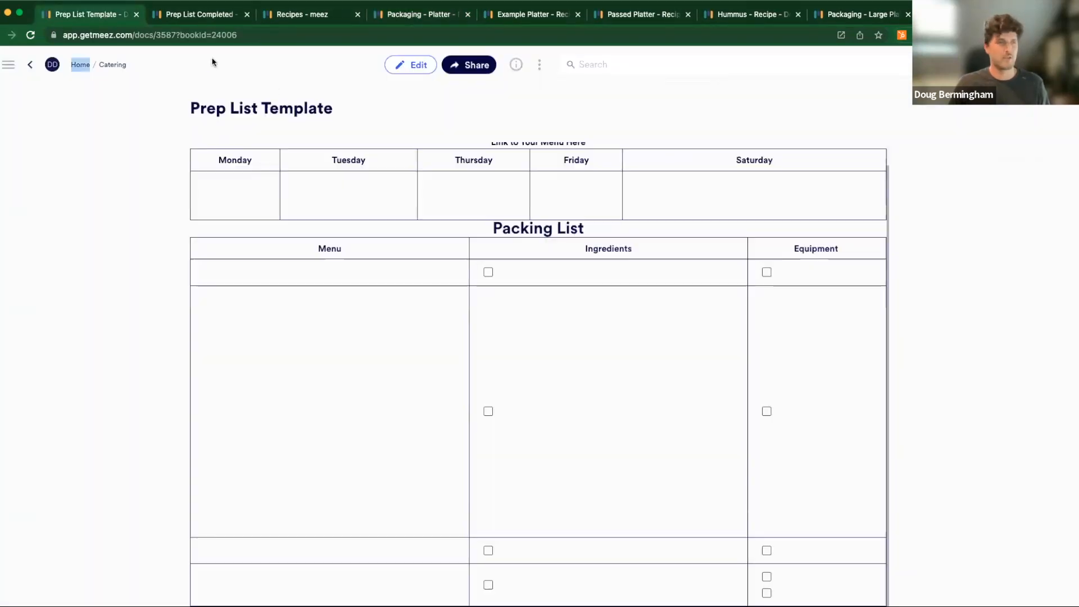
click(80, 64)
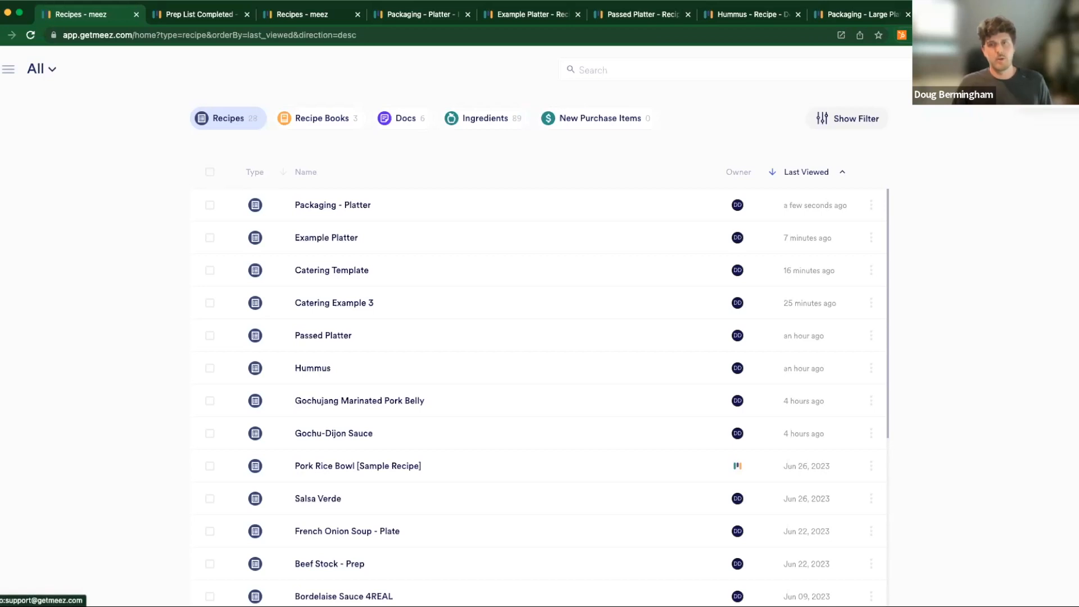
click(1055, 90)
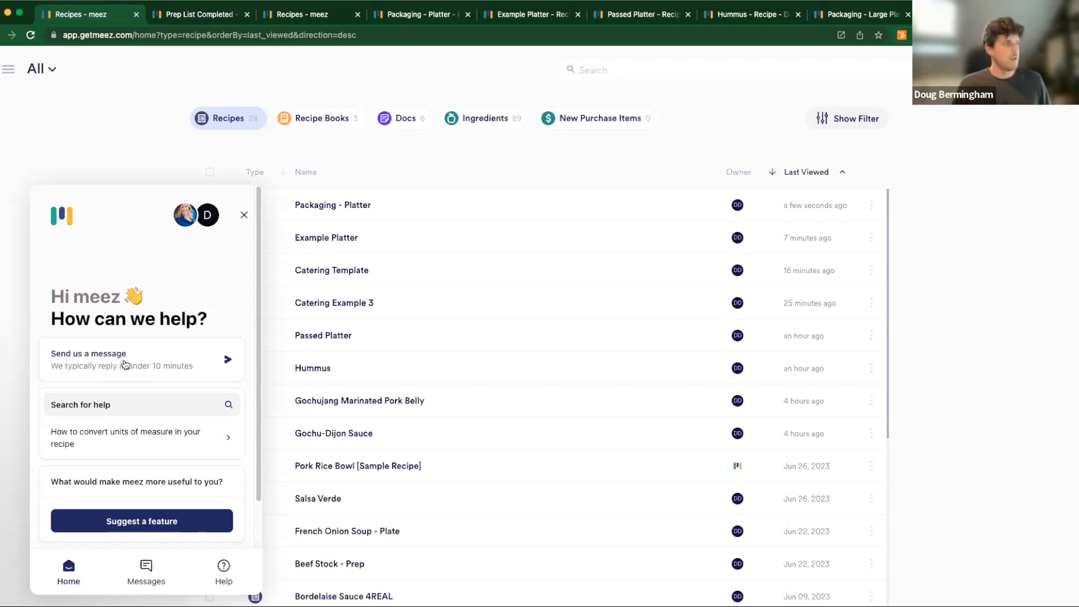
scroll(127, 385, down, 2)
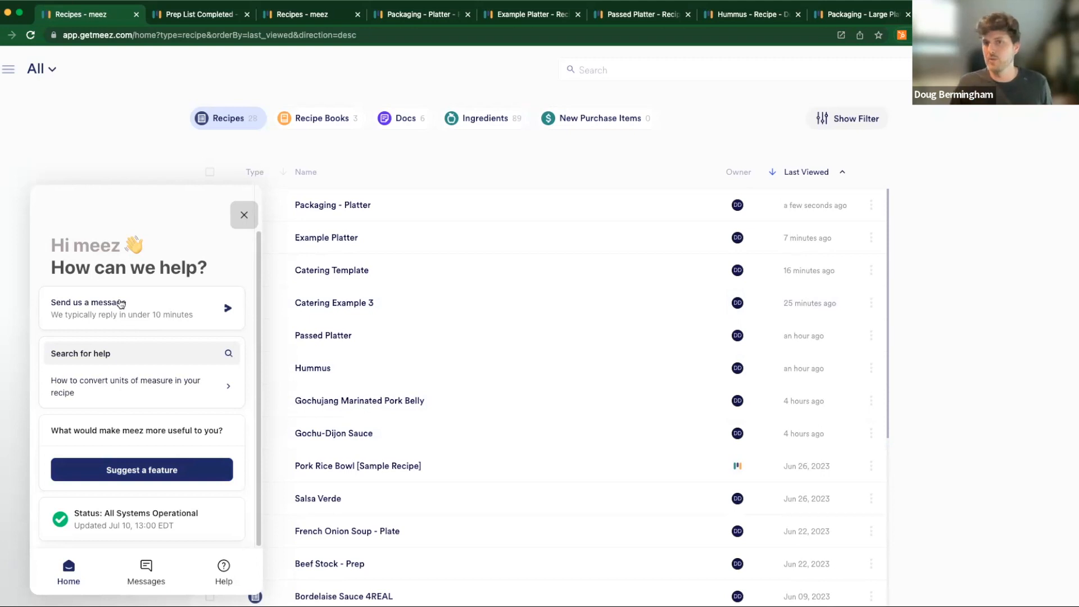
click(243, 215)
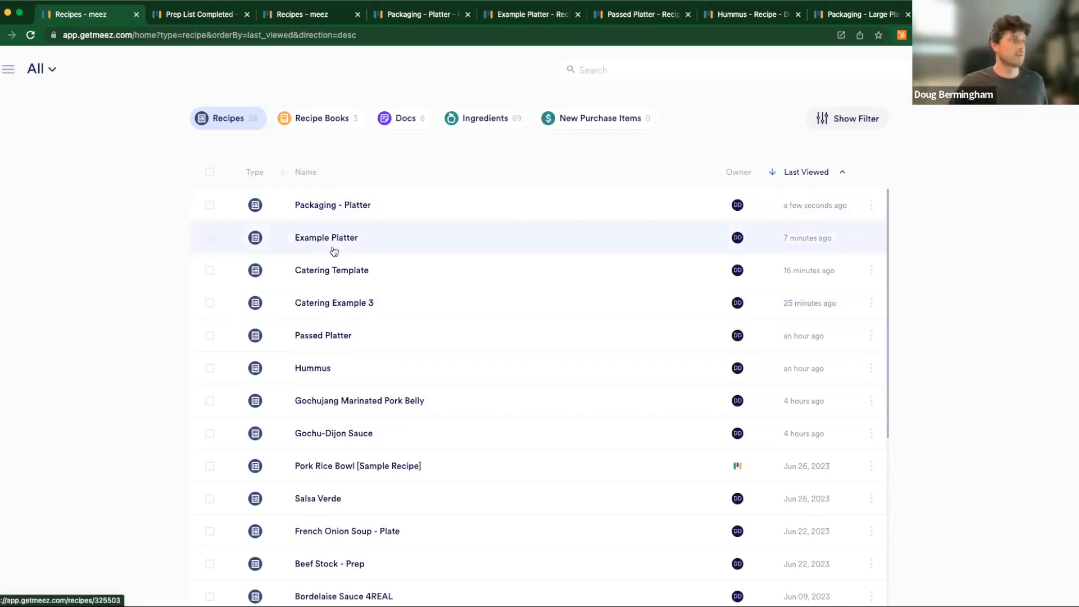
- Open the Hummus recipe from the Catering Template, examine its export types with Order List selected, and cancel the export
click(332, 272)
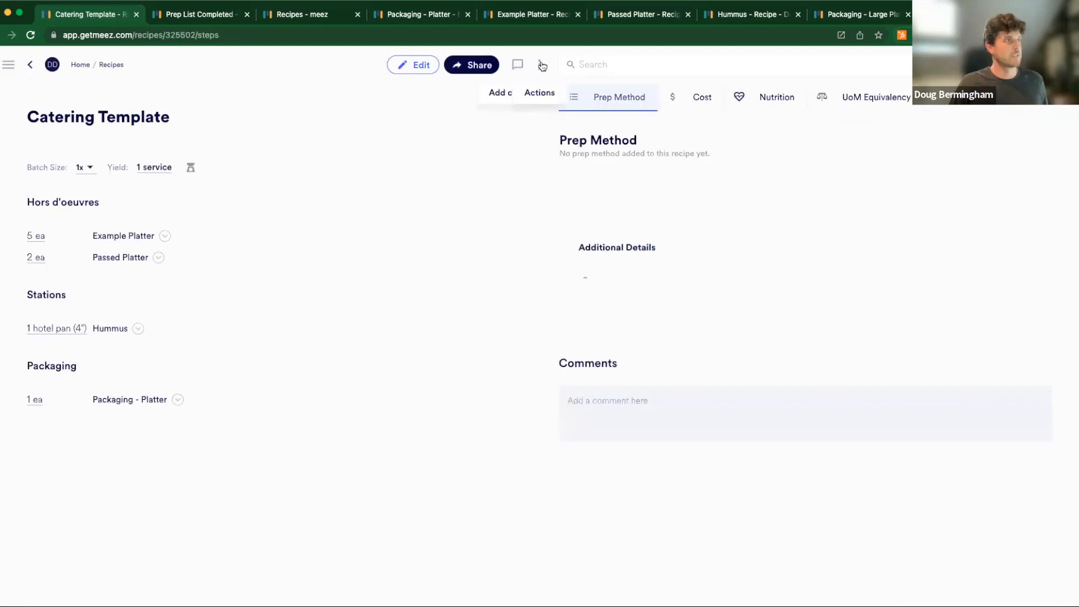
click(119, 331)
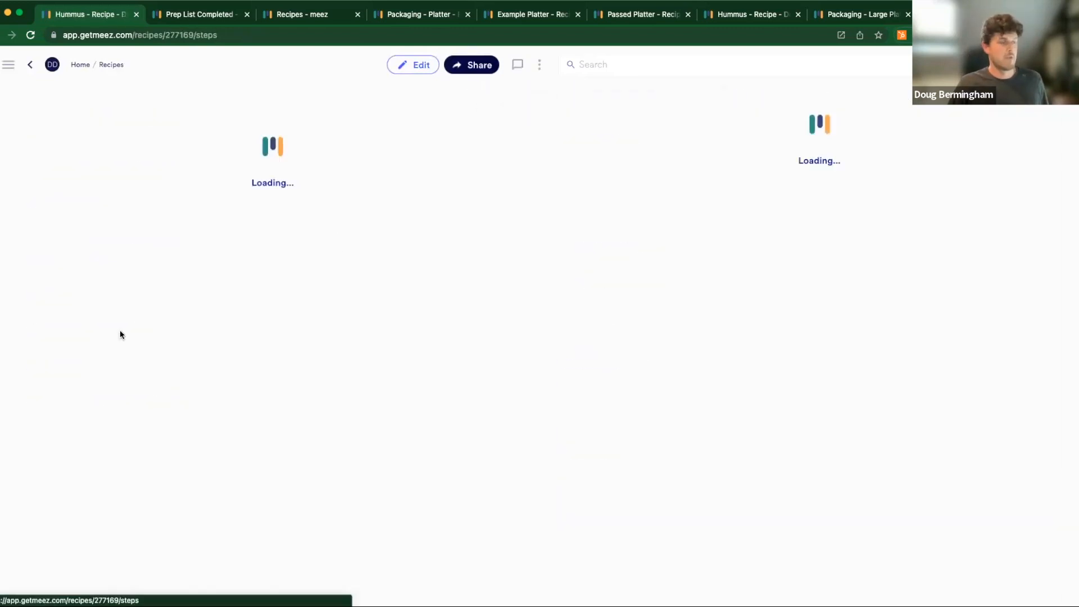
click(540, 64)
click(584, 148)
click(435, 187)
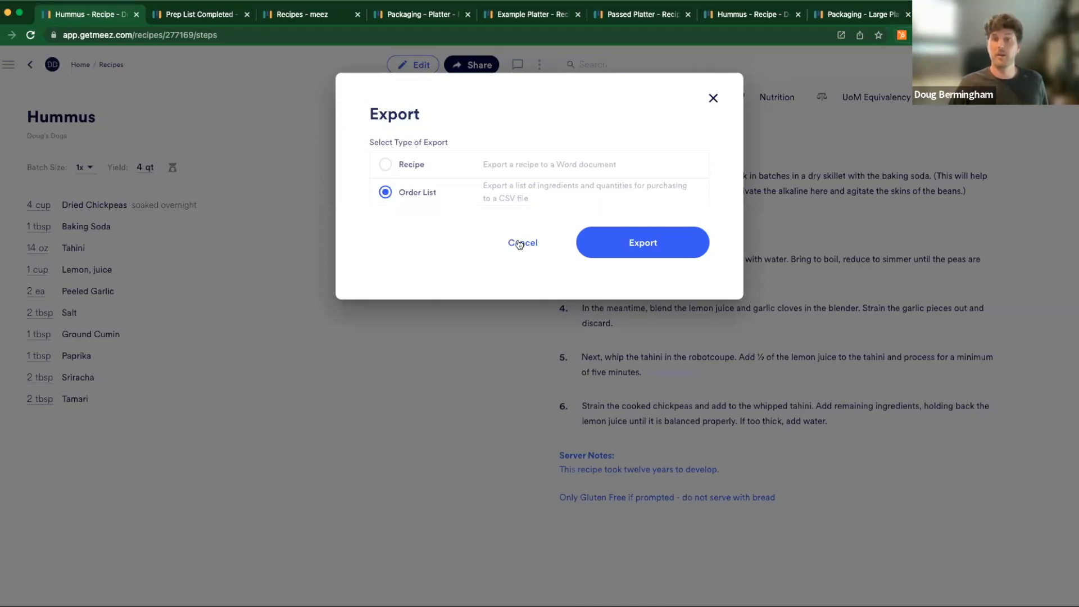
click(519, 243)
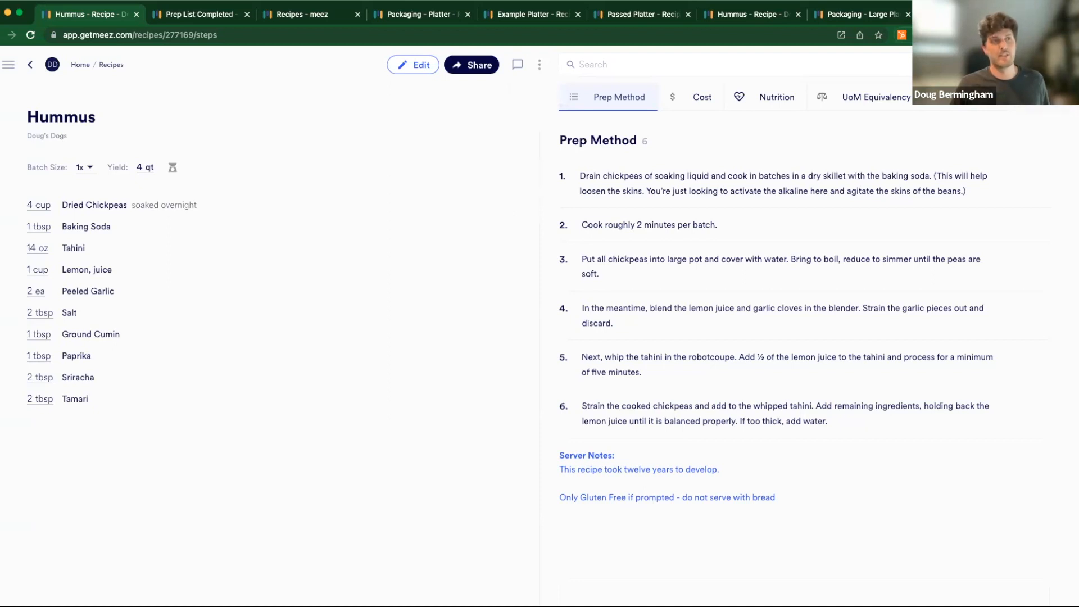
- Examine the account-wide export types for recipe costs, ingredient costs and nutrition analysis, and cancel without exporting
click(1041, 64)
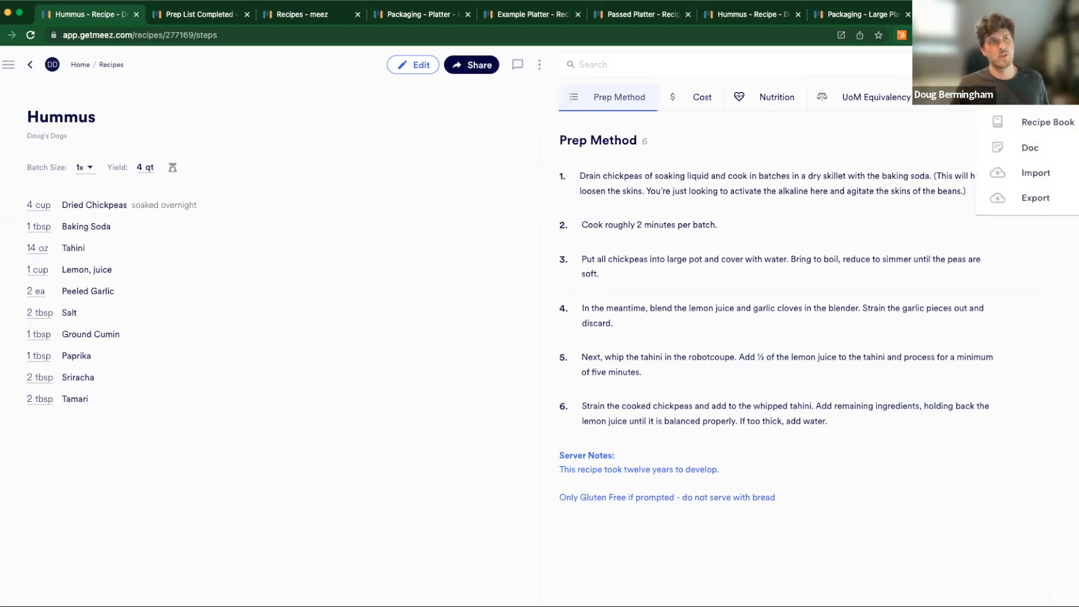
click(1034, 199)
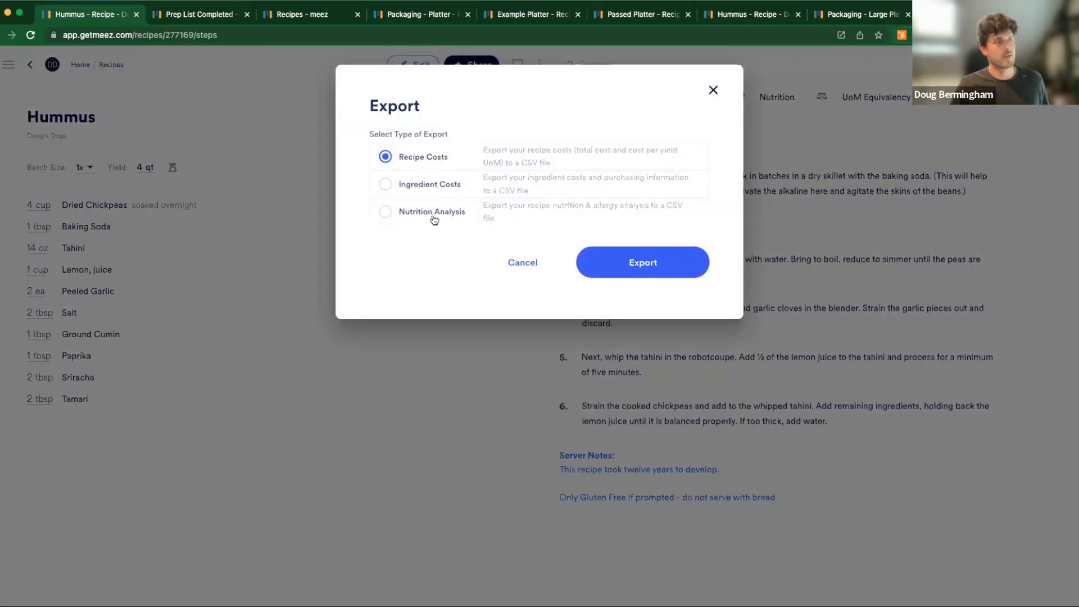
click(518, 263)
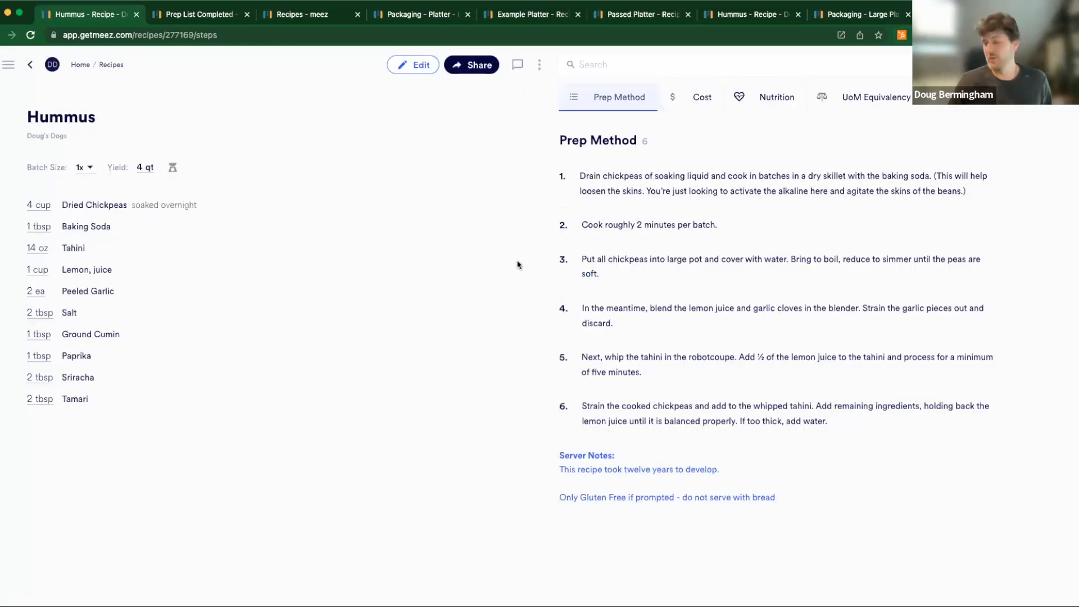